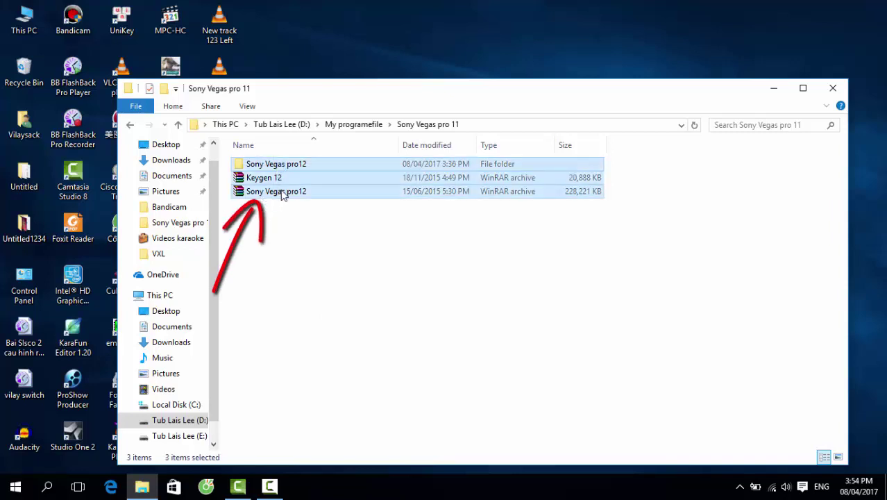
{"action": "left_click_drag", "start_coordinate": [293, 200], "coordinate": [304, 220]}
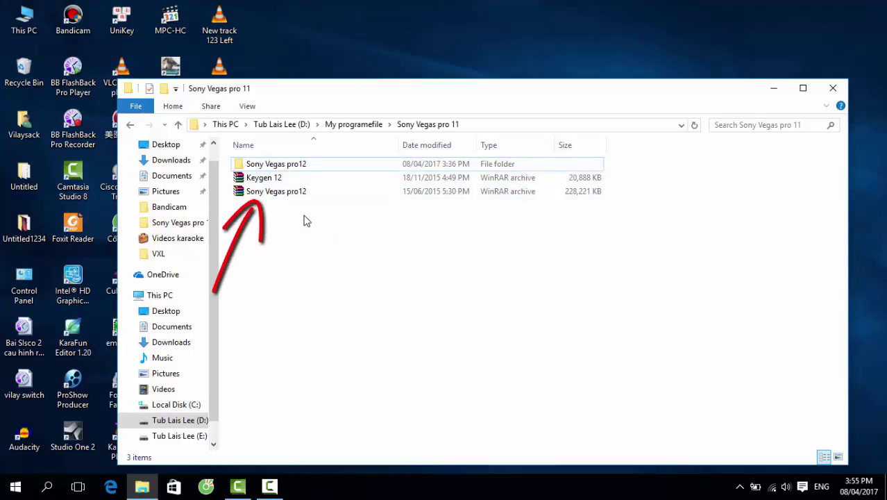
{"action": "left_click_drag", "start_coordinate": [281, 209], "coordinate": [268, 185]}
{"action": "left_click", "coordinate": [271, 229]}
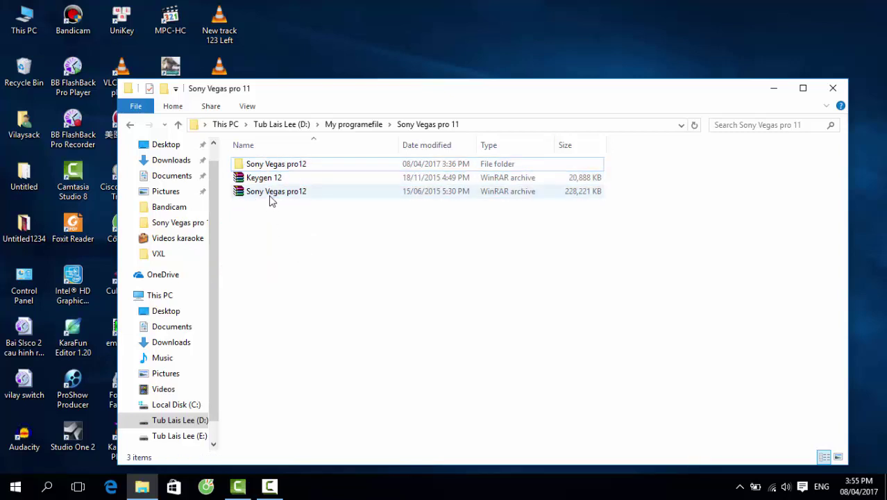
{"action": "left_click", "coordinate": [270, 197]}
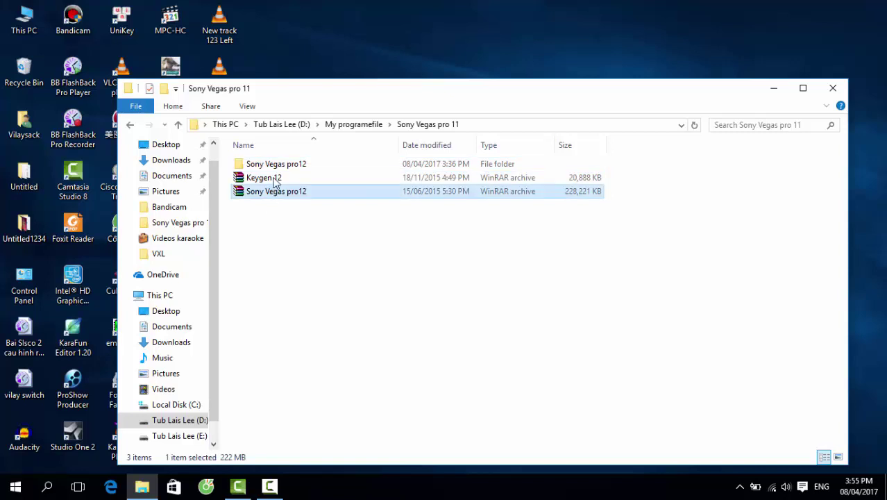
{"action": "left_click", "coordinate": [274, 165]}
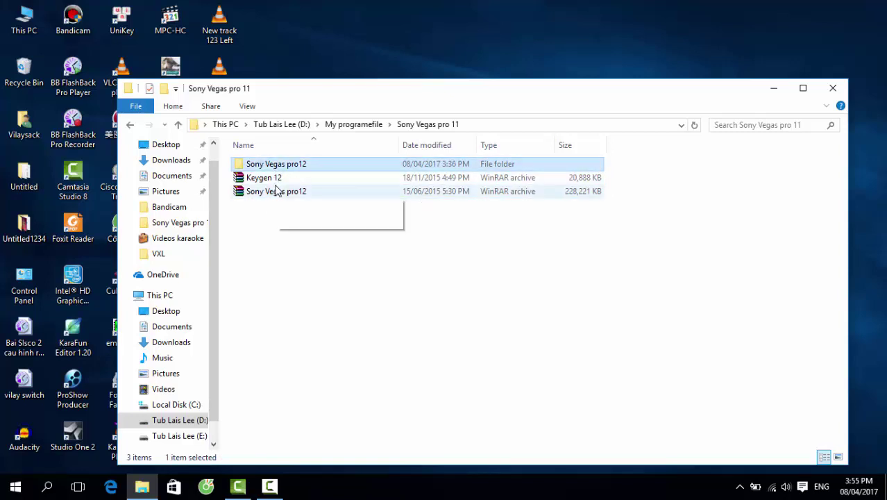
{"action": "left_click", "coordinate": [276, 193]}
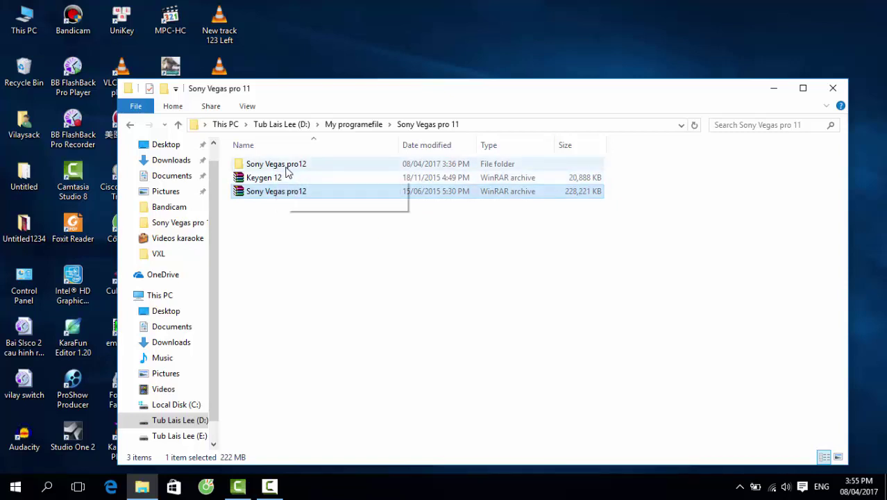
- Run the vegaspro12.0 installer from the Sony Vegas pro12 folder and choose English as the installation language
{"action": "double_click", "coordinate": [288, 166]}
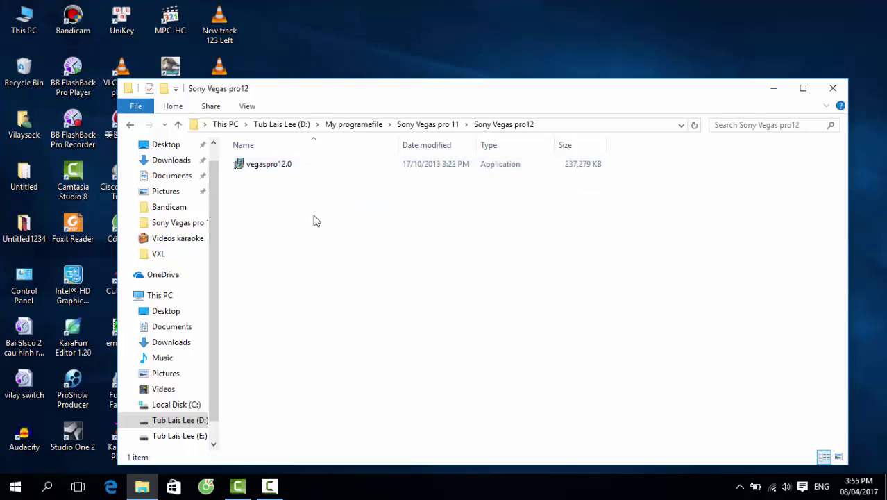
{"action": "left_click", "coordinate": [292, 171]}
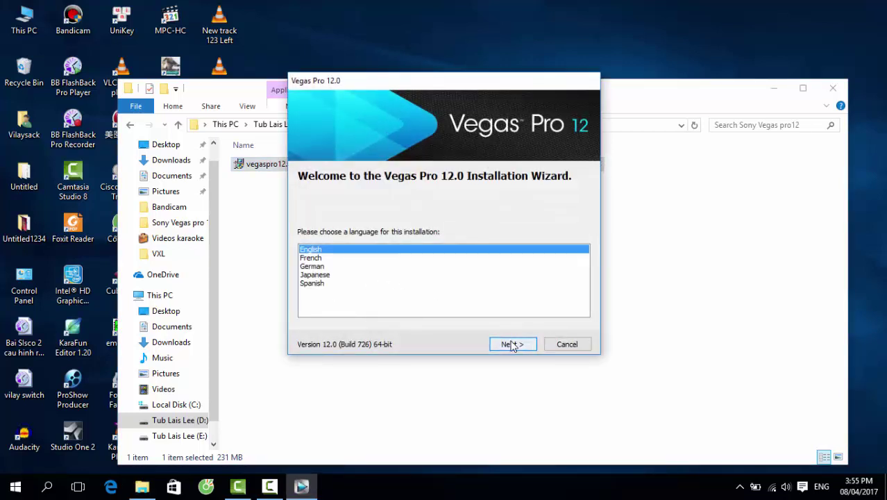
{"action": "left_click", "coordinate": [512, 345]}
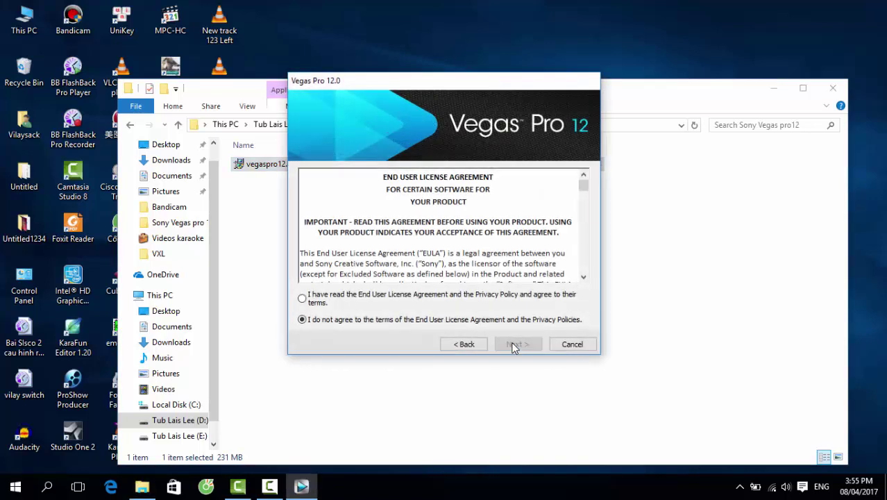
- Accept the license agreement and install Vegas Pro 12.0 in the default folder with a desktop shortcut
{"action": "left_click", "coordinate": [302, 299]}
{"action": "left_click", "coordinate": [518, 345]}
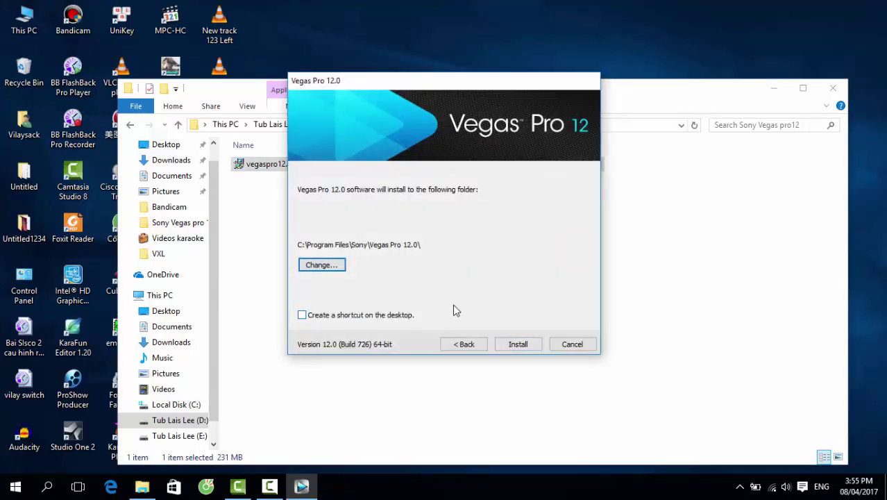
{"action": "left_click", "coordinate": [303, 316]}
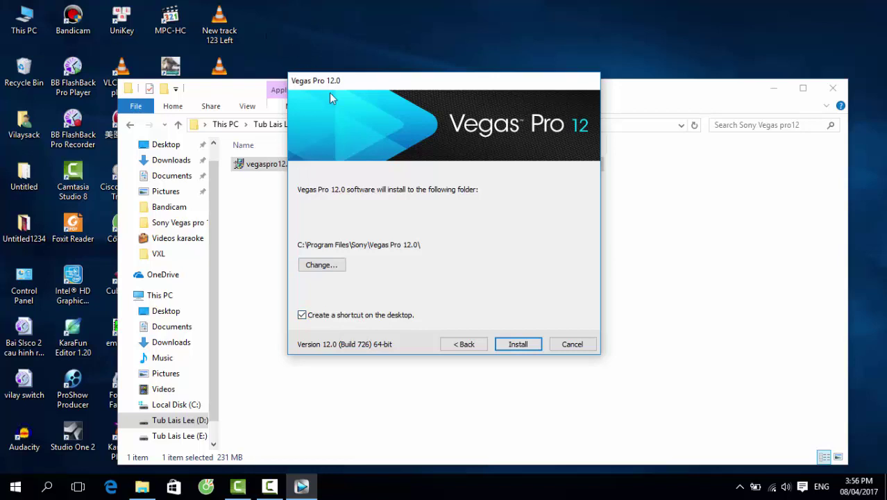
{"action": "left_click", "coordinate": [515, 344]}
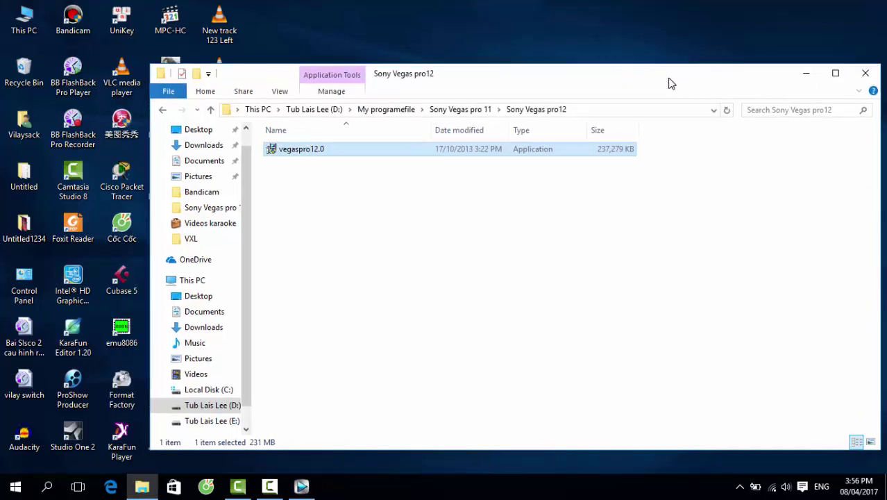
- Move the Sony Vegas pro12 folder window away from the desktop icons and bring the installation wizard to the front
{"action": "left_click_drag", "start_coordinate": [670, 83], "coordinate": [749, 49]}
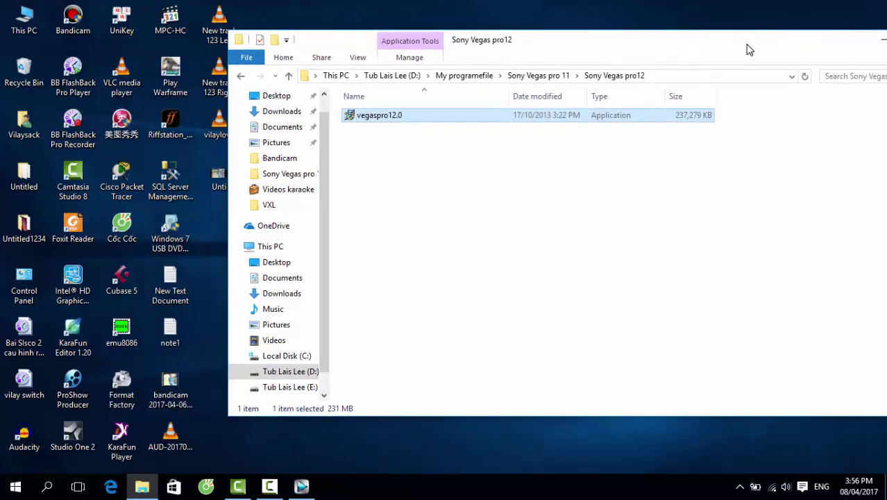
{"action": "left_click_drag", "start_coordinate": [608, 49], "coordinate": [709, 50]}
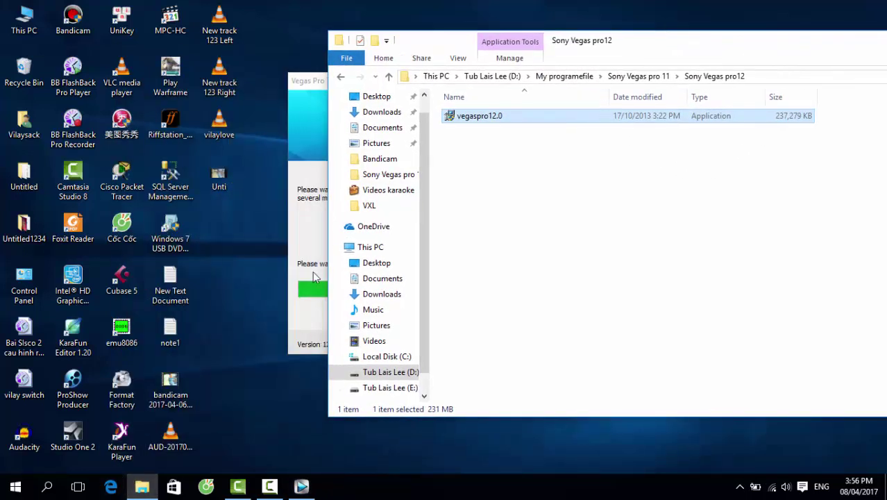
{"action": "left_click", "coordinate": [314, 114]}
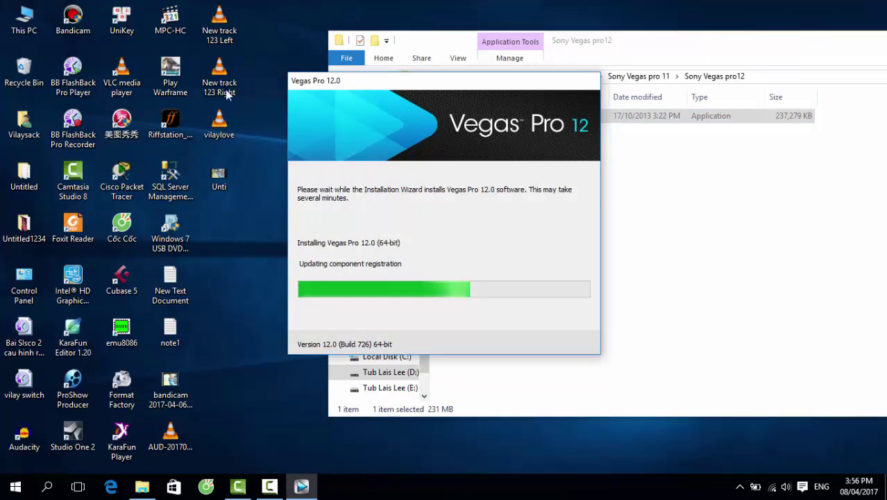
- Refresh the desktop several times and check for the Vegas Pro 12.0 shortcut
{"action": "right_click", "coordinate": [270, 226]}
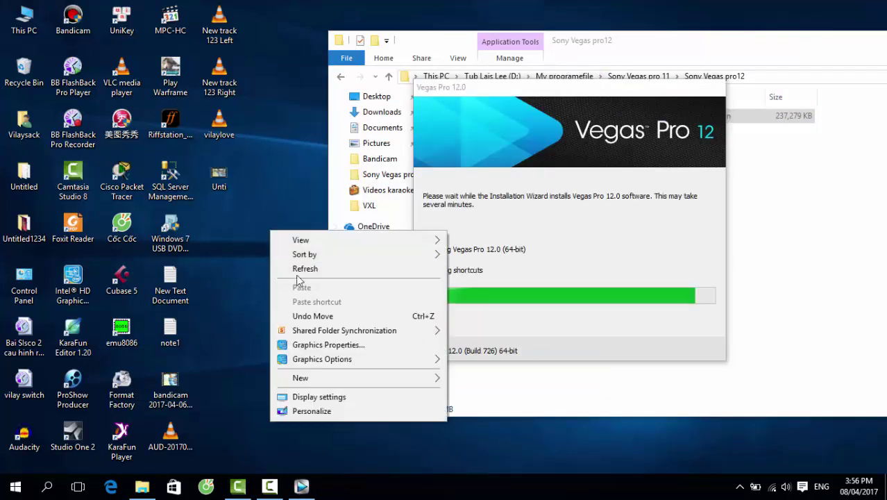
{"action": "left_click", "coordinate": [276, 264]}
{"action": "right_click", "coordinate": [241, 250]}
{"action": "left_click", "coordinate": [276, 287]}
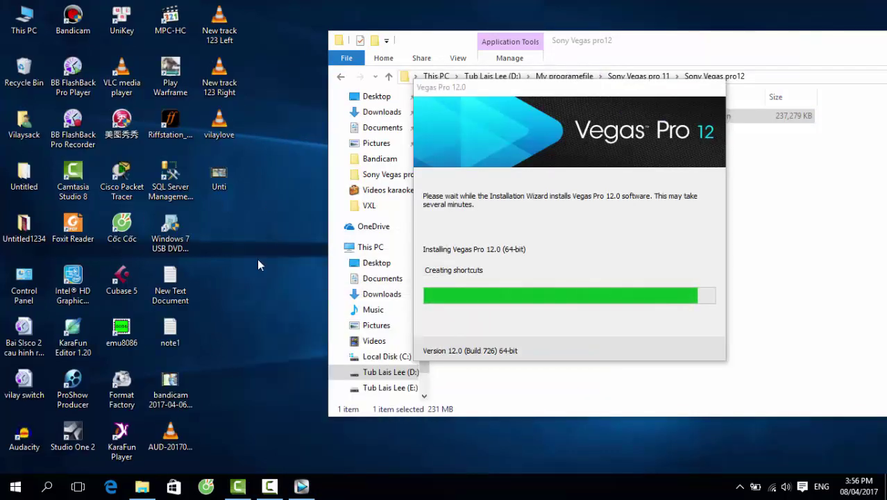
{"action": "right_click", "coordinate": [257, 258]}
{"action": "left_click", "coordinate": [287, 298]}
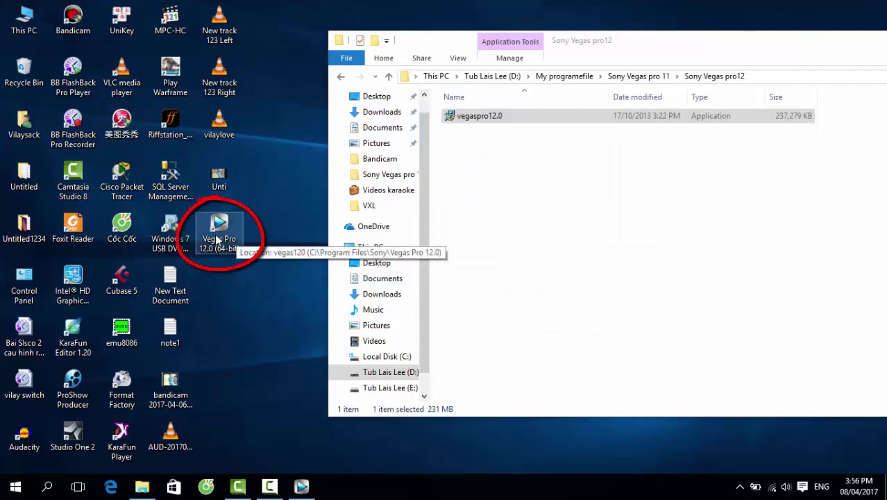
{"action": "mouse_move", "coordinate": [211, 232]}
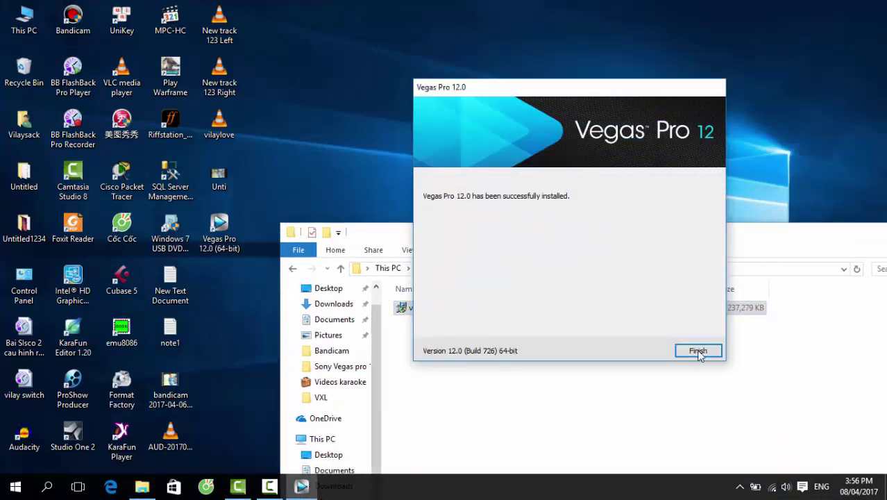
- Finish the installation wizard and launch Vegas Pro 12.0 up to its serial number page
{"action": "left_click", "coordinate": [698, 351]}
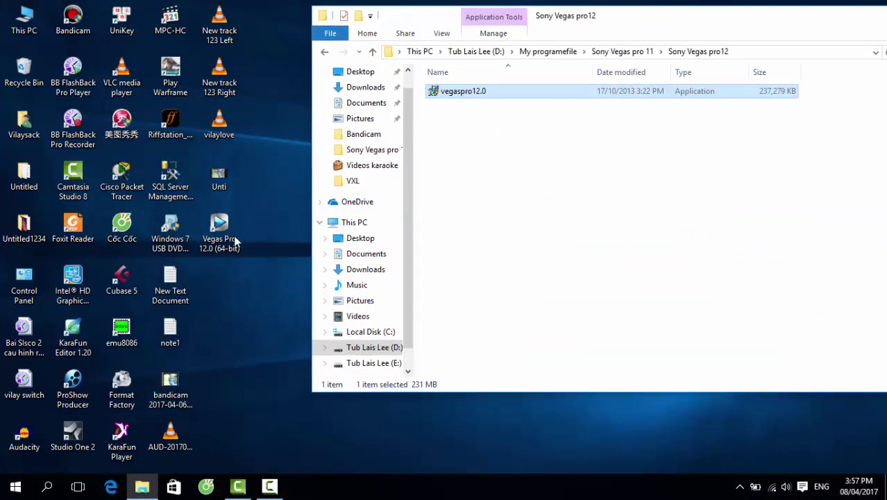
{"action": "double_click", "coordinate": [220, 236]}
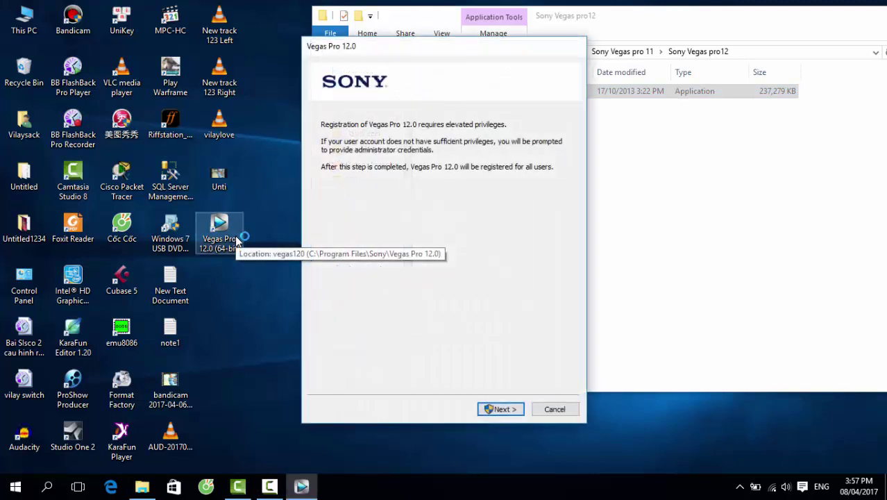
{"action": "left_click", "coordinate": [497, 414]}
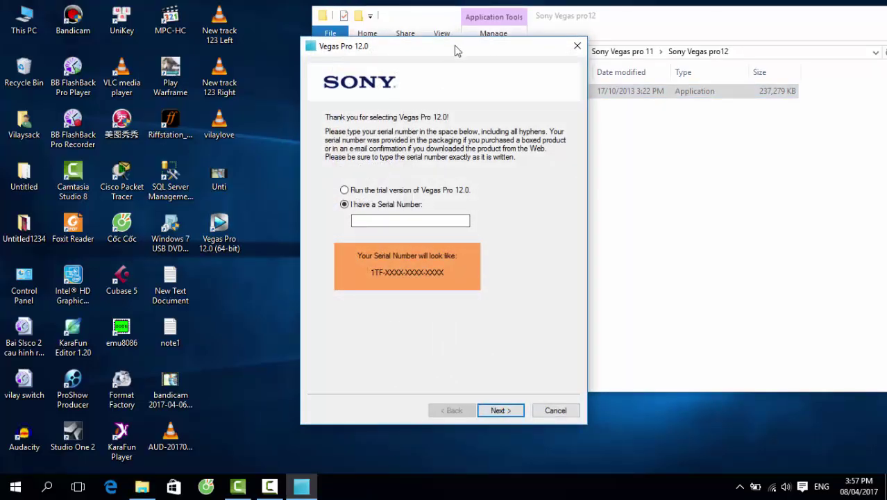
- Move the registration window aside and launch the Keygen 12 & 13 application from the Keygen 12 archive in the Sony Vegas pro 11 folder
{"action": "left_click_drag", "start_coordinate": [455, 45], "coordinate": [157, 52]}
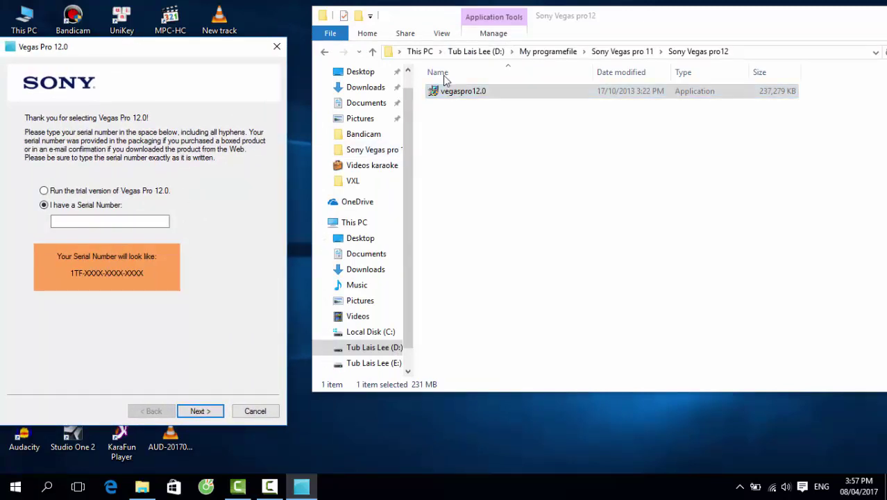
{"action": "left_click", "coordinate": [325, 53]}
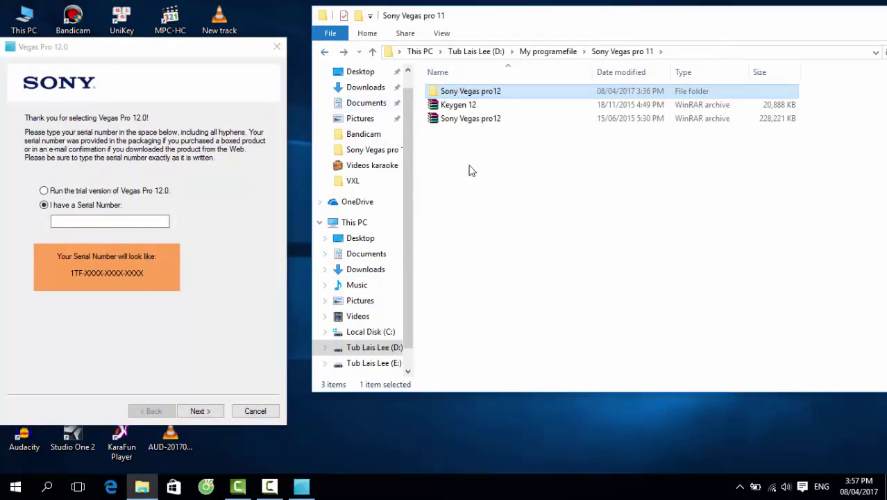
{"action": "left_click", "coordinate": [461, 107]}
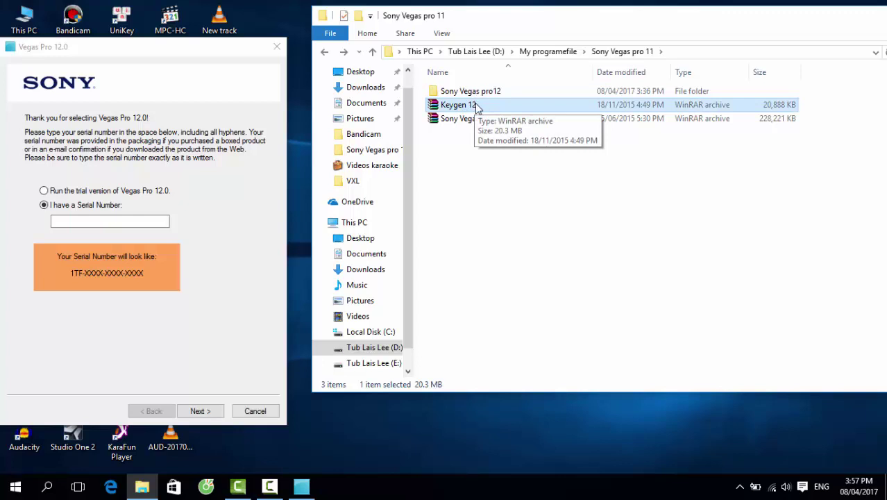
{"action": "double_click", "coordinate": [477, 107]}
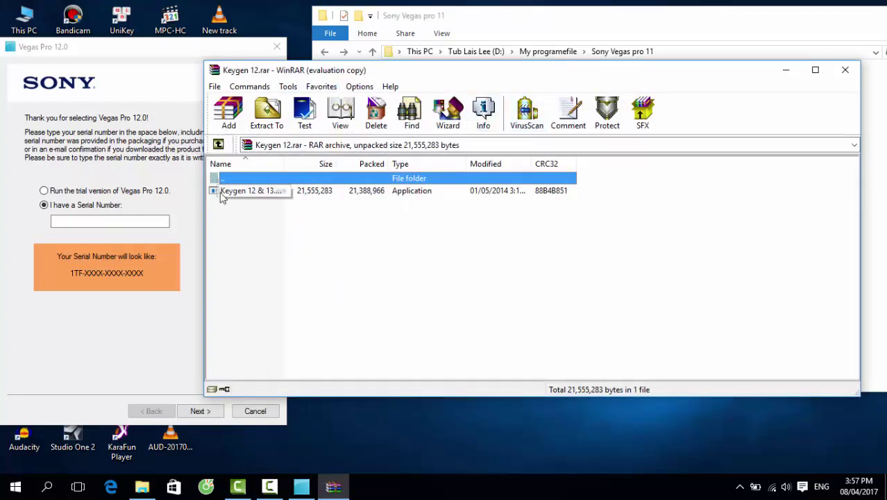
{"action": "double_click", "coordinate": [222, 192]}
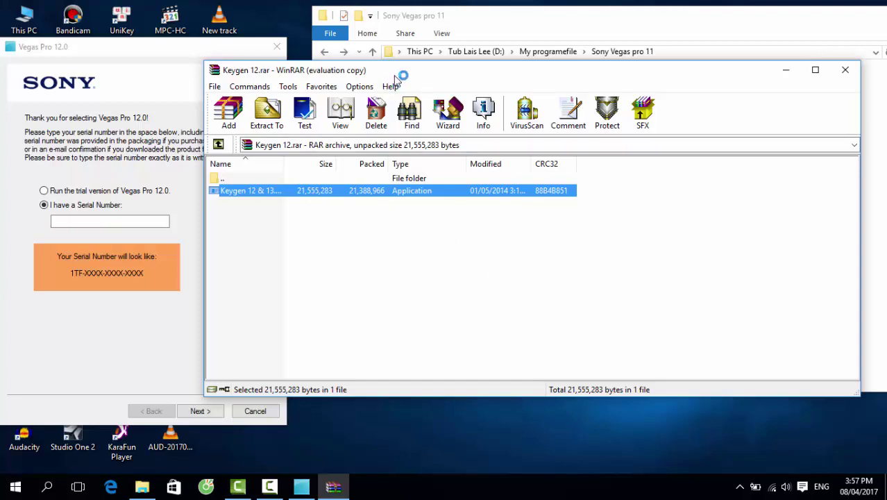
{"action": "left_click_drag", "start_coordinate": [393, 76], "coordinate": [488, 68]}
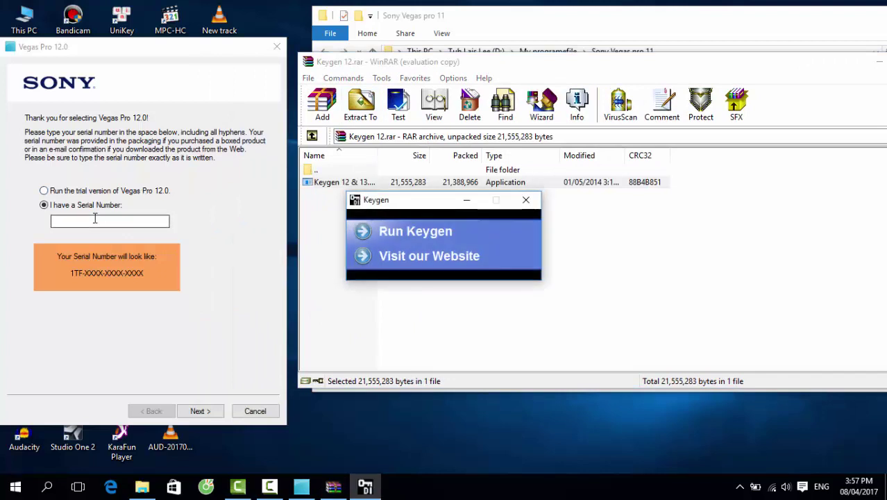
- Lower the system speaker volume to 2
{"action": "left_click", "coordinate": [786, 487]}
{"action": "left_click", "coordinate": [702, 454]}
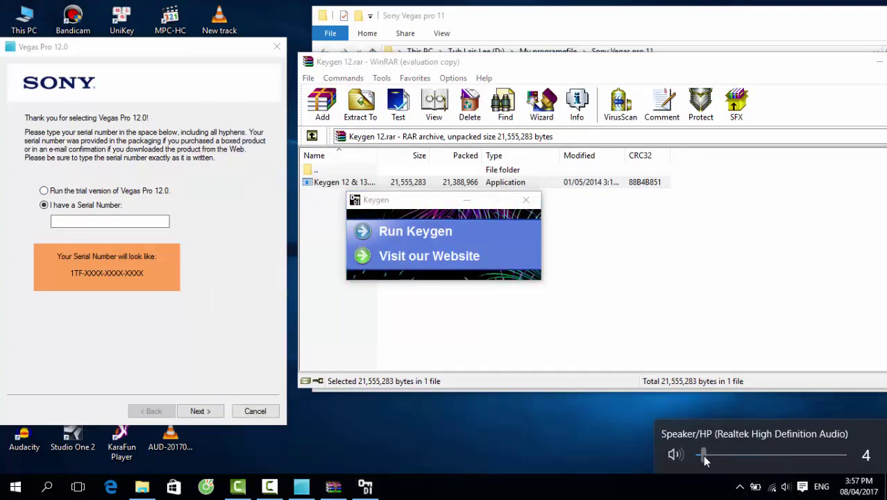
{"action": "left_click_drag", "start_coordinate": [703, 454], "coordinate": [700, 455]}
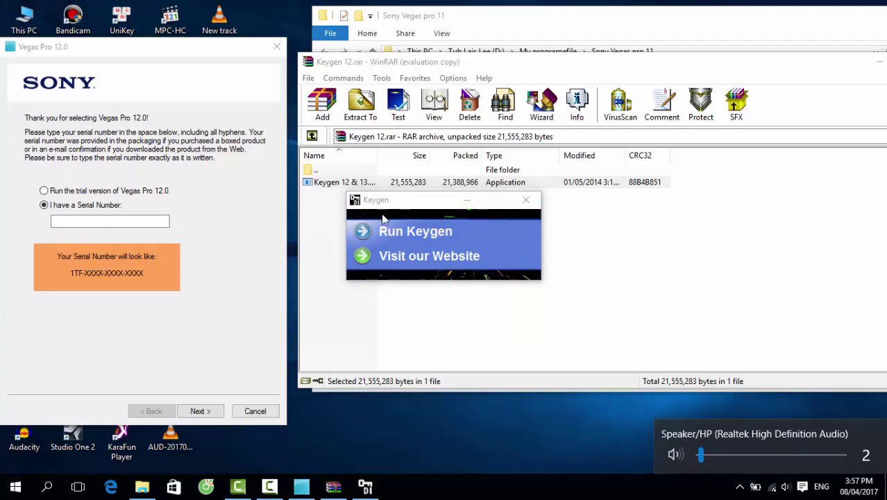
- Run the keygen from its launcher window and move the Vegas Pro registration window clear of the desktop icons
{"action": "left_click", "coordinate": [415, 237]}
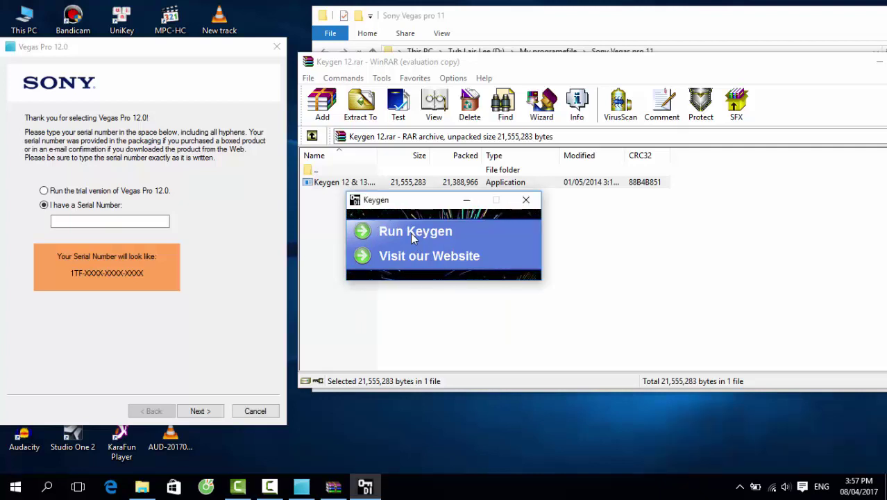
{"action": "left_click", "coordinate": [414, 236]}
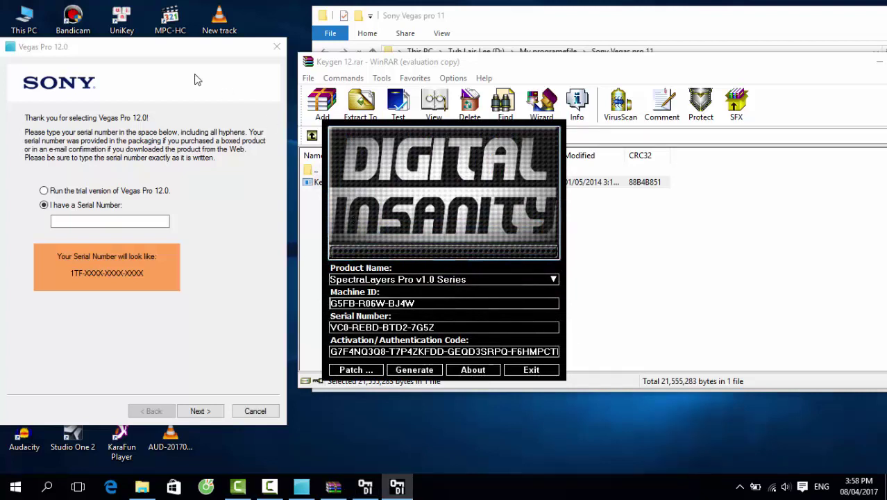
{"action": "left_click", "coordinate": [167, 50]}
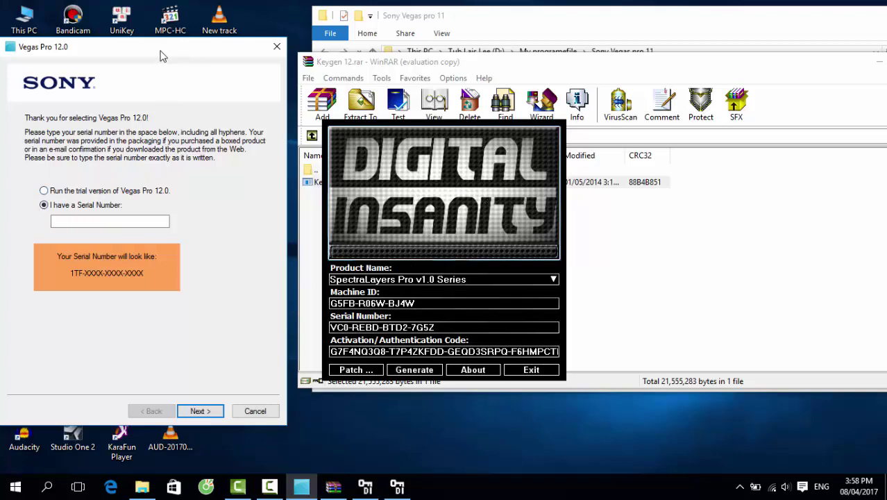
{"action": "left_click_drag", "start_coordinate": [160, 55], "coordinate": [771, 33]}
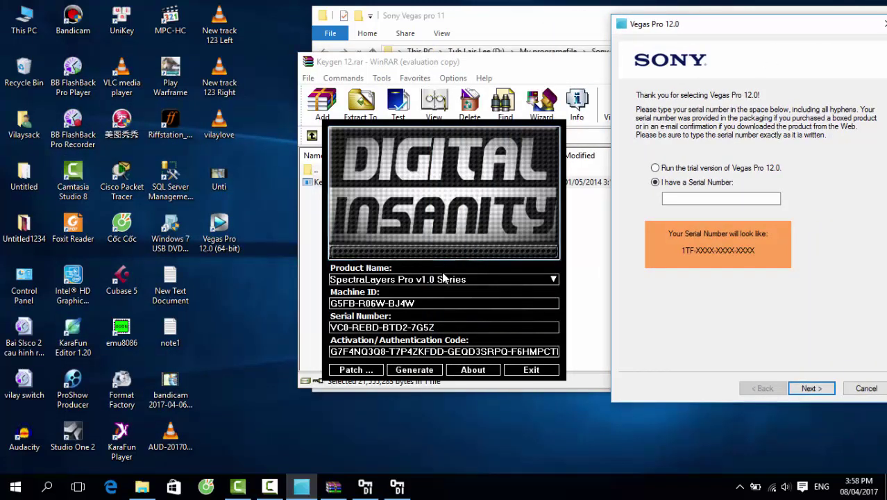
- Choose Vegas Pro 12.0 (64 bit) Series as the product name in the keygen
{"action": "left_click", "coordinate": [500, 281]}
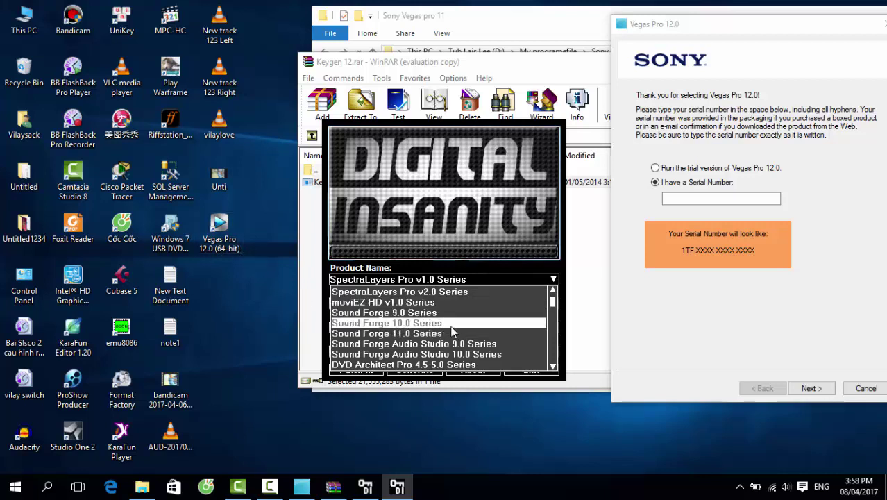
{"action": "scroll", "coordinate": [452, 333], "scroll_direction": "down", "scroll_amount": 3}
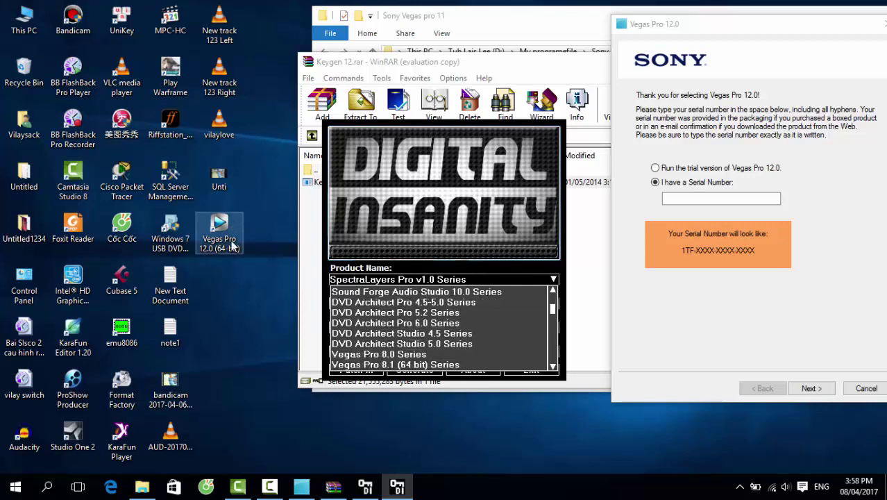
{"action": "scroll", "coordinate": [417, 332], "scroll_direction": "down", "scroll_amount": 3}
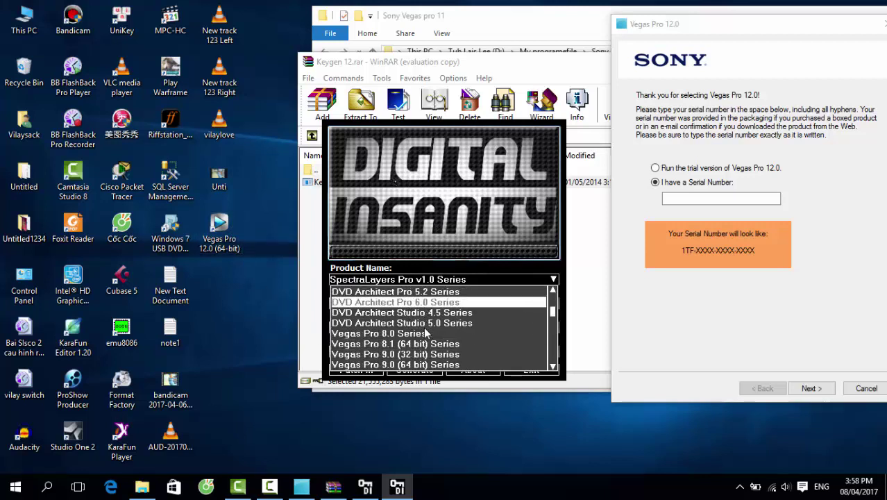
{"action": "scroll", "coordinate": [427, 333], "scroll_direction": "down", "scroll_amount": 1}
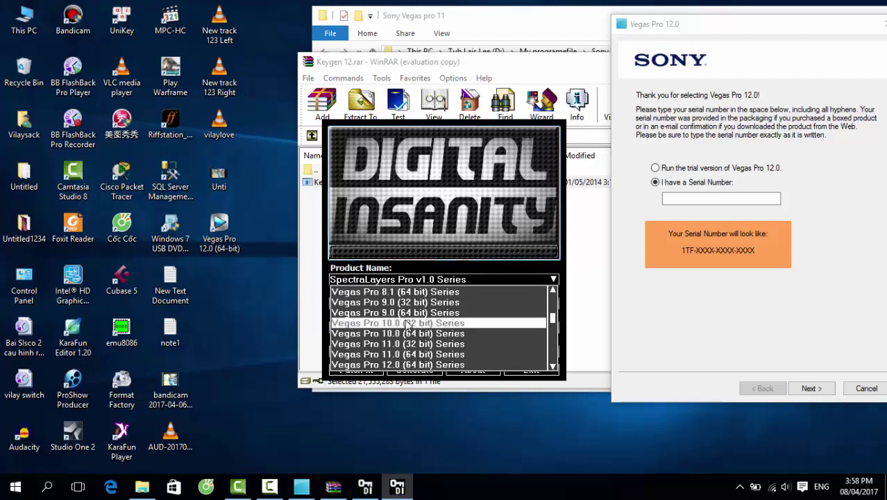
{"action": "scroll", "coordinate": [407, 352], "scroll_direction": "down", "scroll_amount": 1}
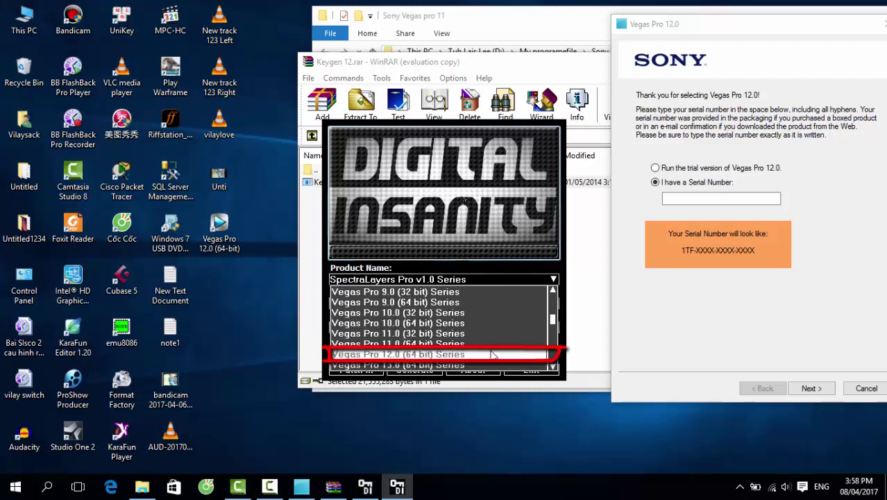
{"action": "left_click", "coordinate": [414, 354]}
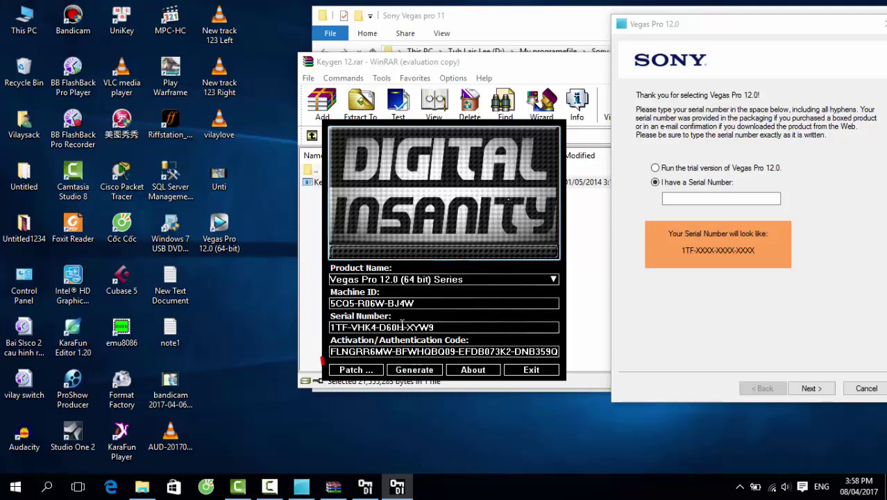
- Try to patch Vegas Pro, choosing the Vegas Pro 12.0 folder under Program Files\Sony on Local Disk (C:) as its installation directory
{"action": "left_click", "coordinate": [354, 370]}
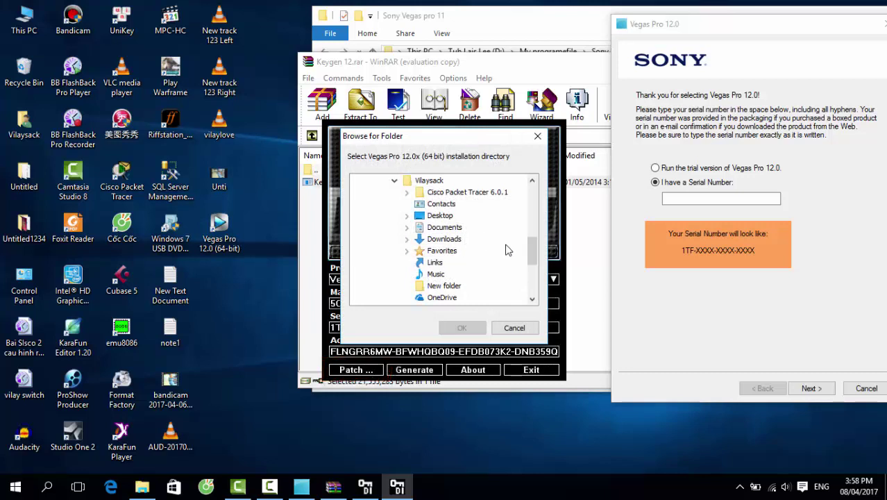
{"action": "left_click_drag", "start_coordinate": [530, 234], "coordinate": [540, 219]}
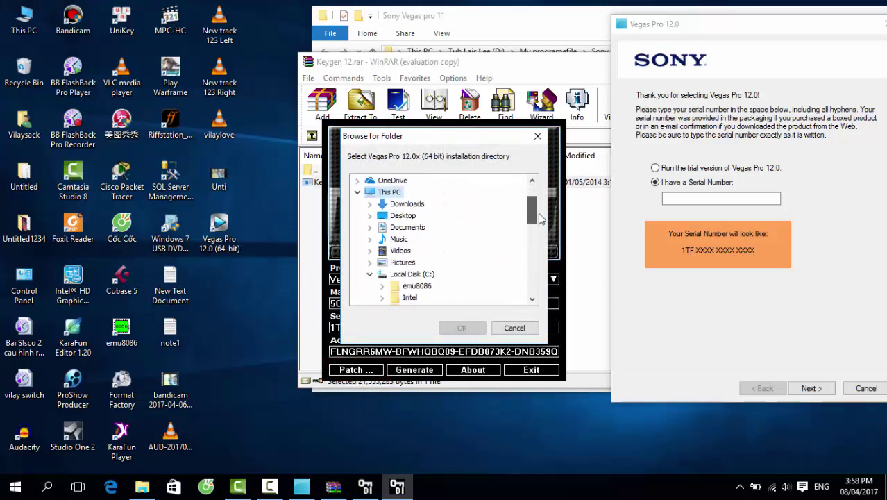
{"action": "left_click", "coordinate": [370, 274]}
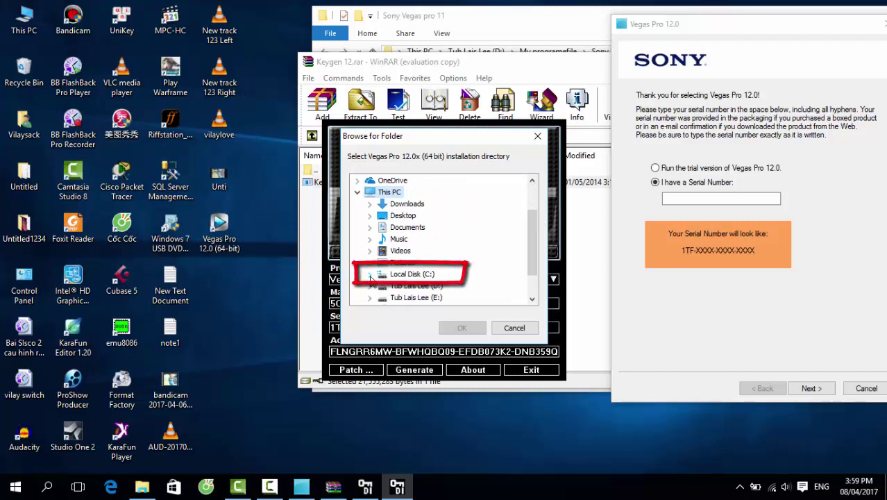
{"action": "left_click", "coordinate": [370, 274]}
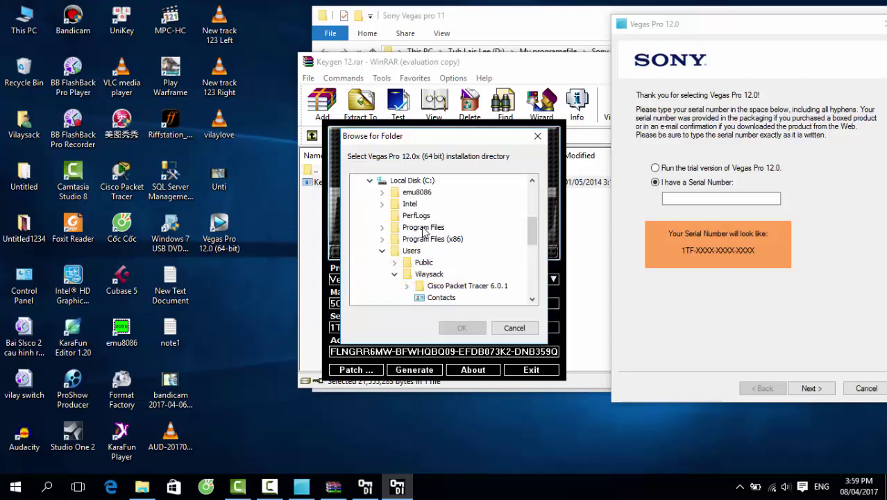
{"action": "left_click", "coordinate": [384, 230]}
{"action": "scroll", "coordinate": [454, 261], "scroll_direction": "down", "scroll_amount": 2}
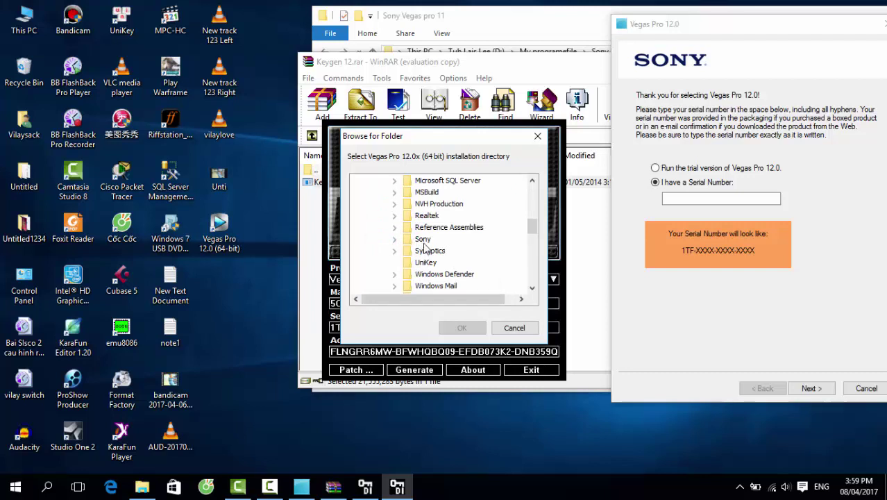
{"action": "left_click", "coordinate": [395, 239]}
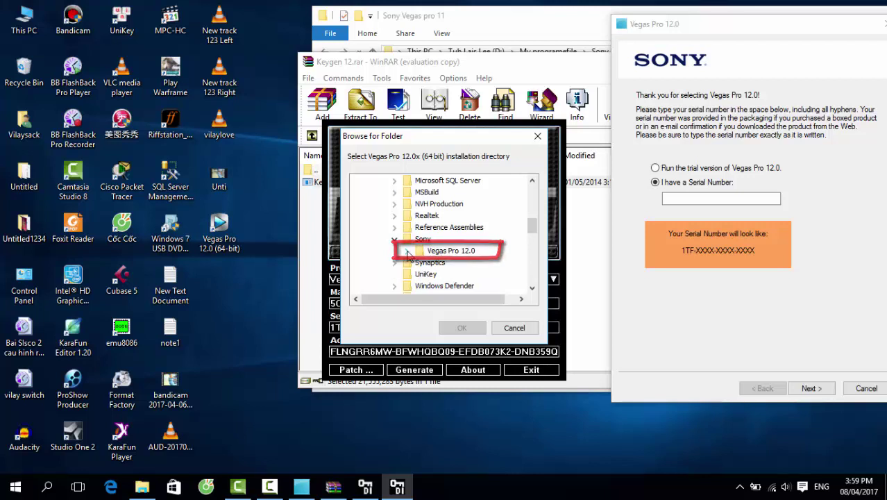
{"action": "left_click", "coordinate": [440, 252]}
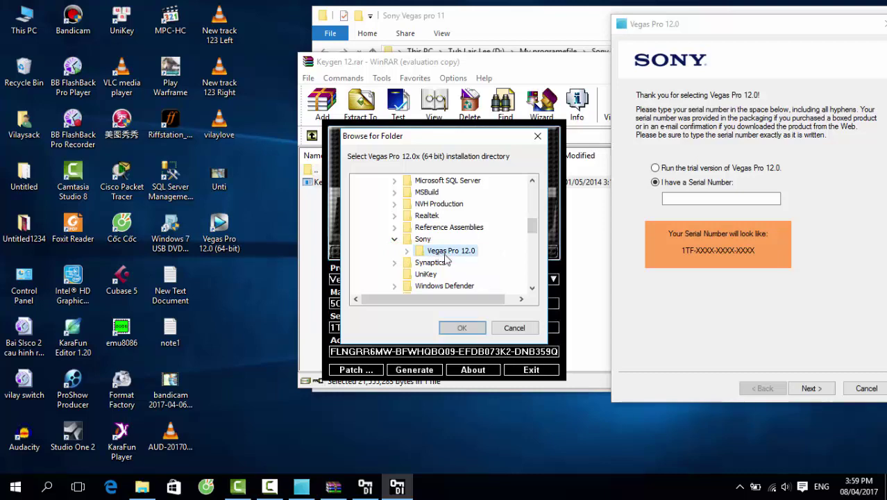
{"action": "left_click", "coordinate": [470, 327]}
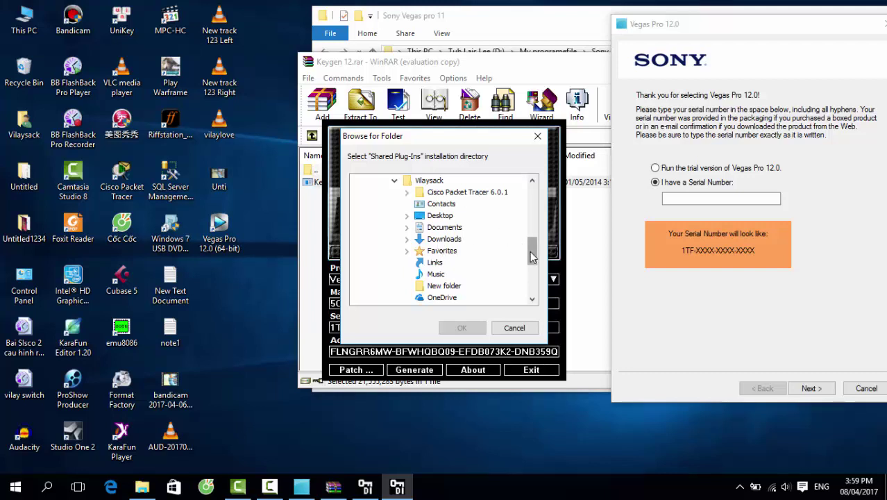
- Try to complete the patch with Program Files\Sony\Vegas Pro 12.0 as the Shared Plug-Ins directory and dismiss the message
{"action": "left_click_drag", "start_coordinate": [532, 257], "coordinate": [533, 232]}
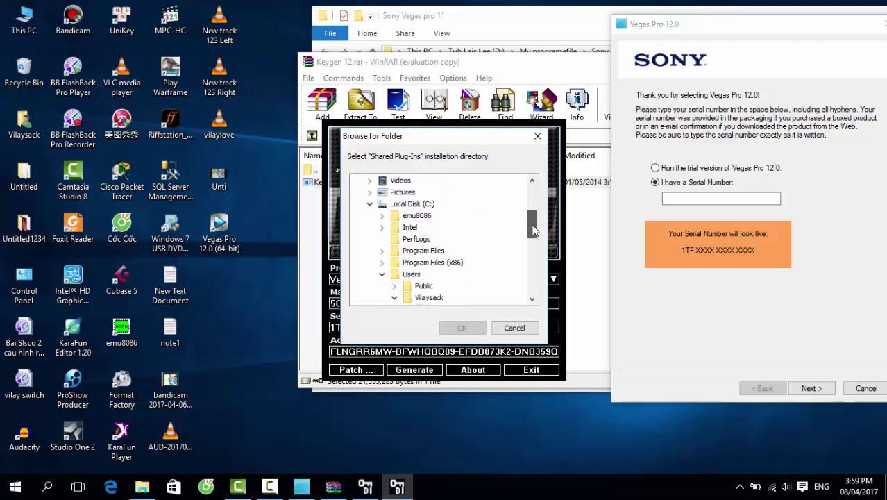
{"action": "left_click", "coordinate": [381, 252]}
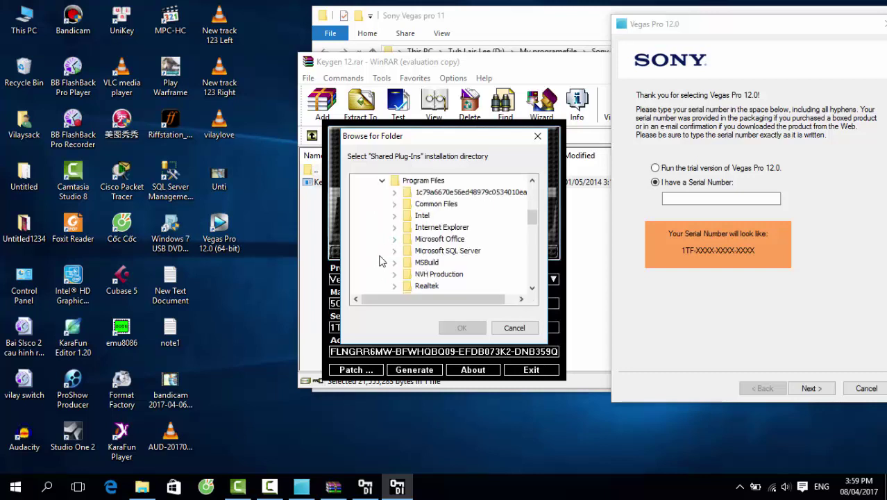
{"action": "left_click_drag", "start_coordinate": [531, 217], "coordinate": [532, 227]}
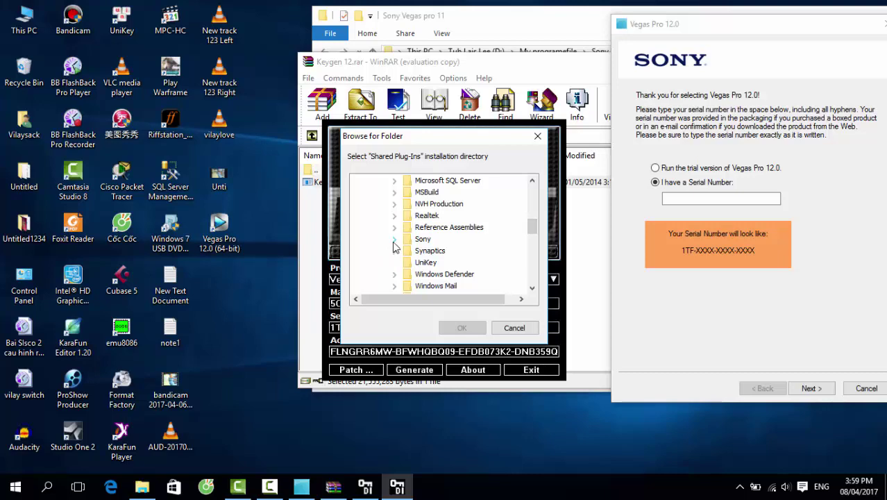
{"action": "left_click", "coordinate": [394, 239]}
{"action": "left_click", "coordinate": [448, 251]}
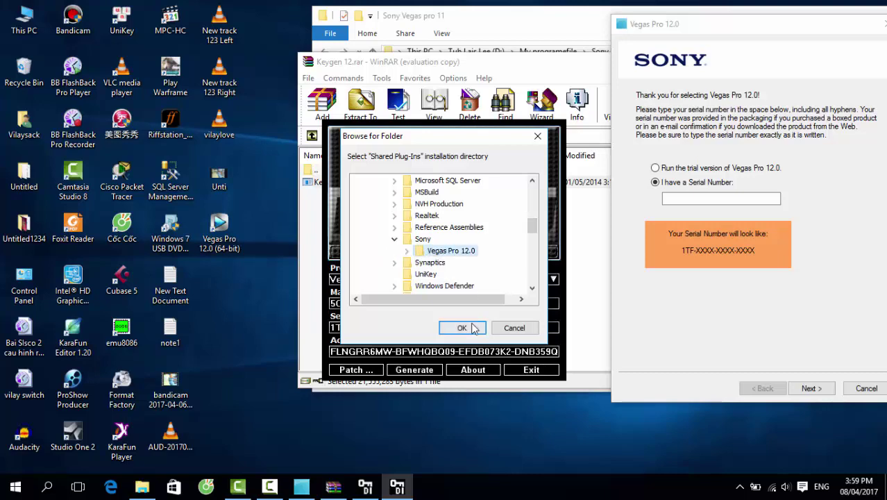
{"action": "left_click", "coordinate": [462, 328]}
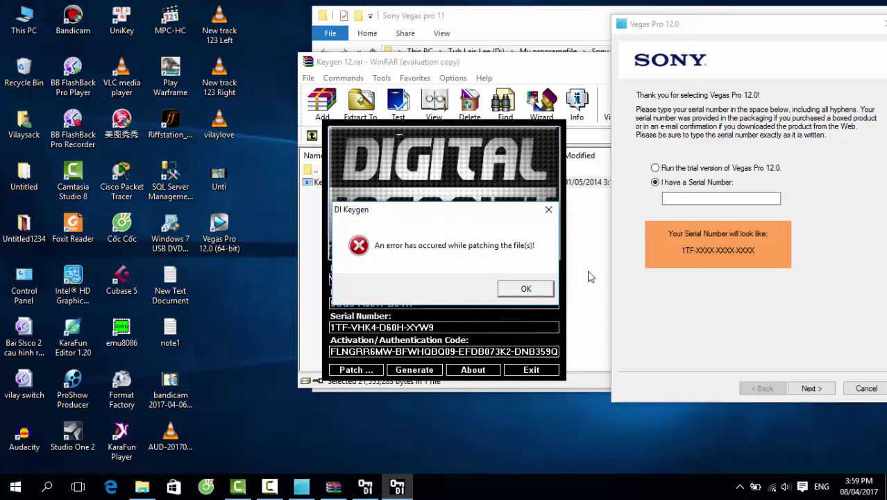
{"action": "left_click", "coordinate": [535, 291]}
- Close the Vegas Pro 12.0 registration window and confirm exiting the program
{"action": "left_click_drag", "start_coordinate": [825, 24], "coordinate": [692, 38]}
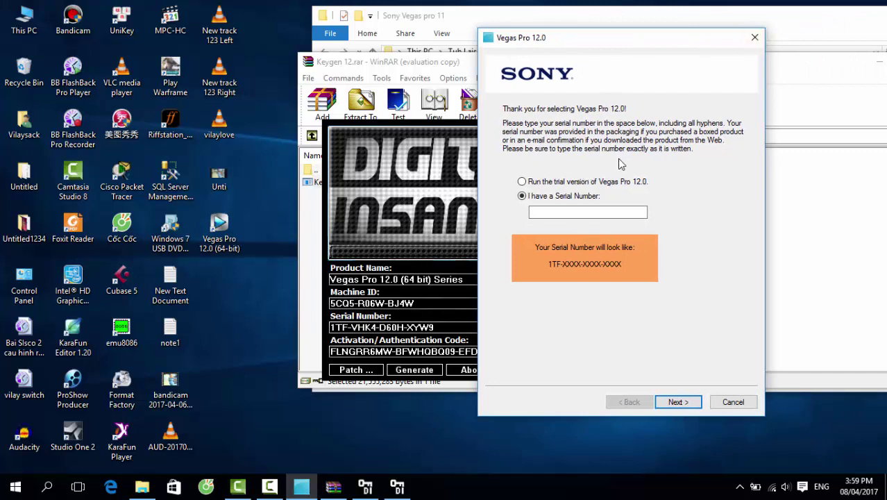
{"action": "left_click", "coordinate": [756, 39]}
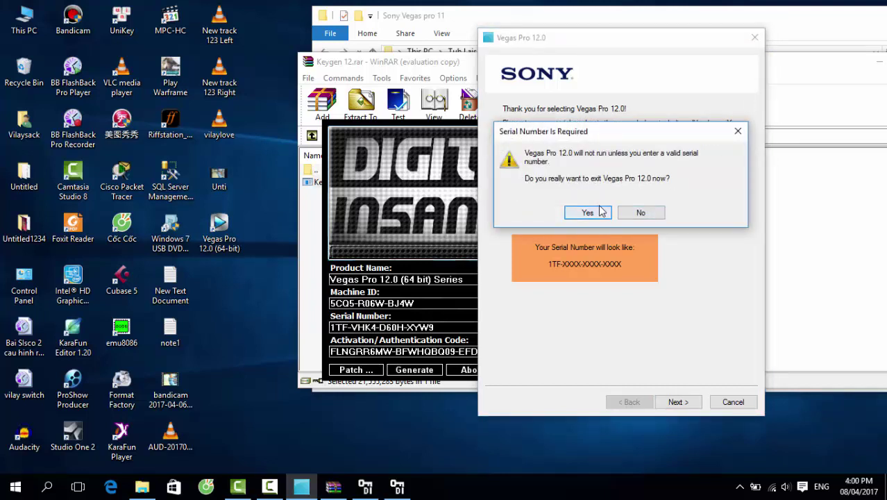
{"action": "left_click", "coordinate": [598, 213]}
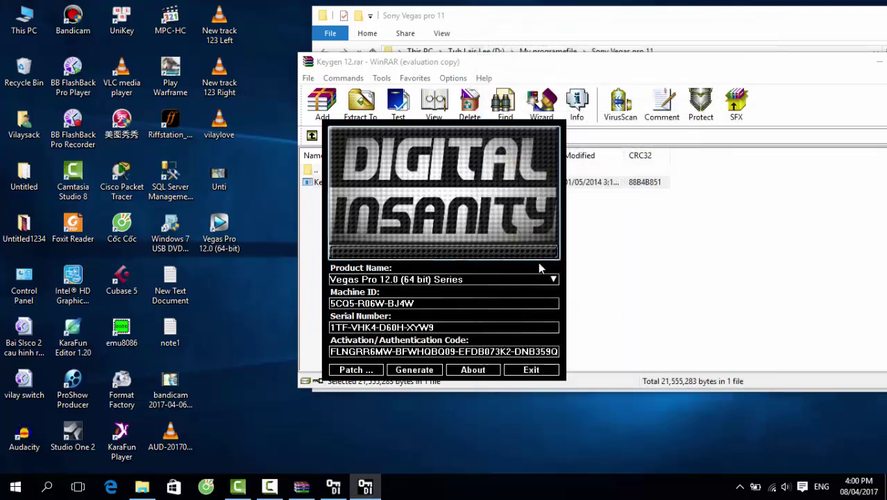
- Restart the keygen's patch and set the installation directory to Program Files\Sony\Vegas Pro 12.0 on Local Disk (C:)
{"action": "left_click", "coordinate": [361, 371]}
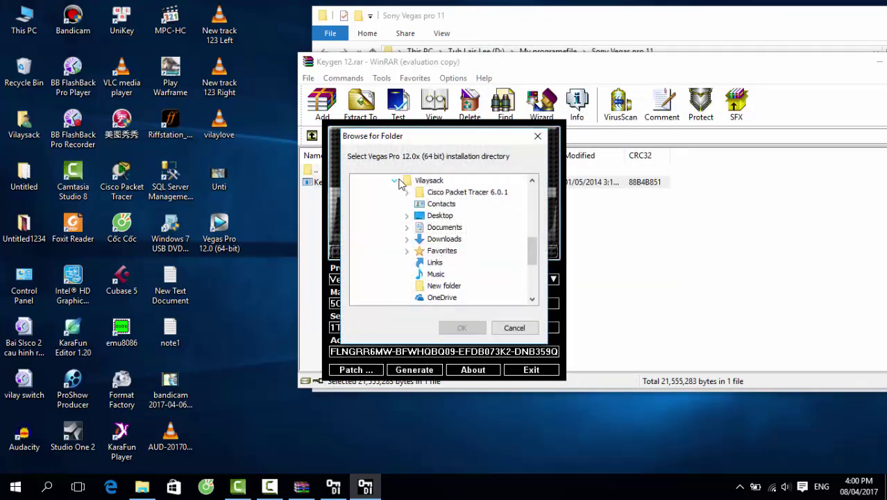
{"action": "left_click", "coordinate": [396, 181]}
{"action": "scroll", "coordinate": [485, 239], "scroll_direction": "up", "scroll_amount": 2}
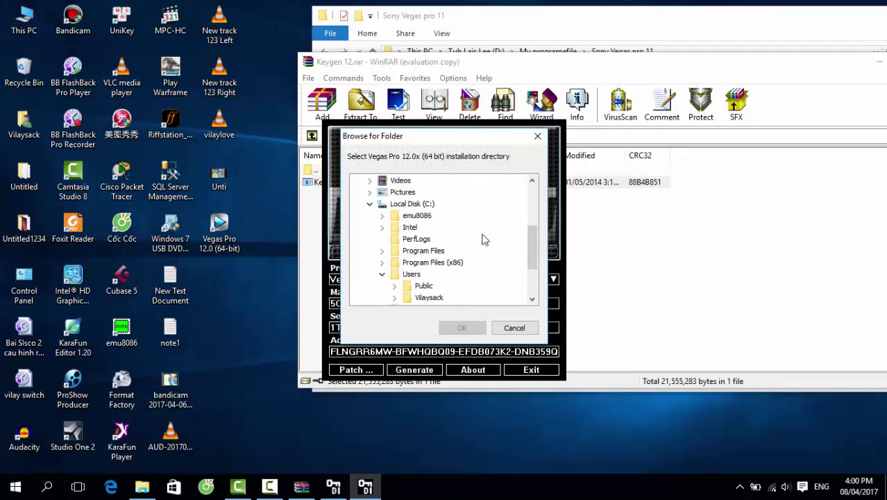
{"action": "left_click", "coordinate": [371, 205]}
{"action": "left_click", "coordinate": [372, 240]}
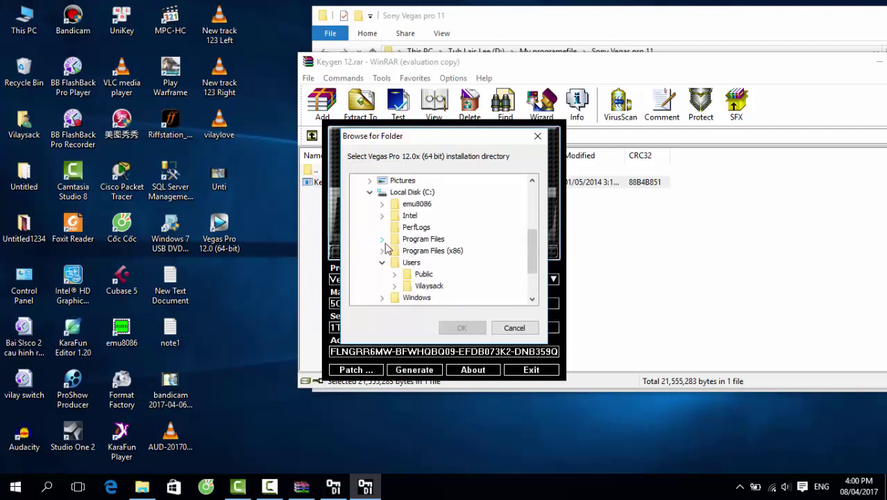
{"action": "left_click", "coordinate": [383, 239]}
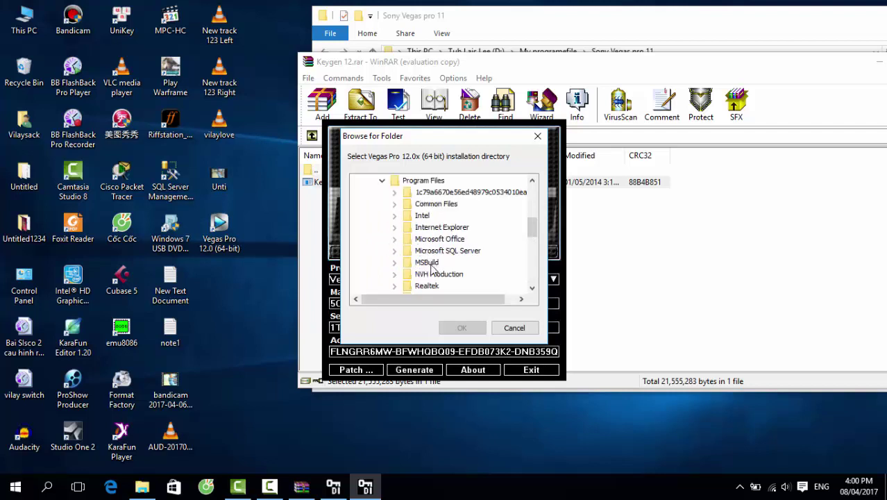
{"action": "scroll", "coordinate": [432, 270], "scroll_direction": "down", "scroll_amount": 2}
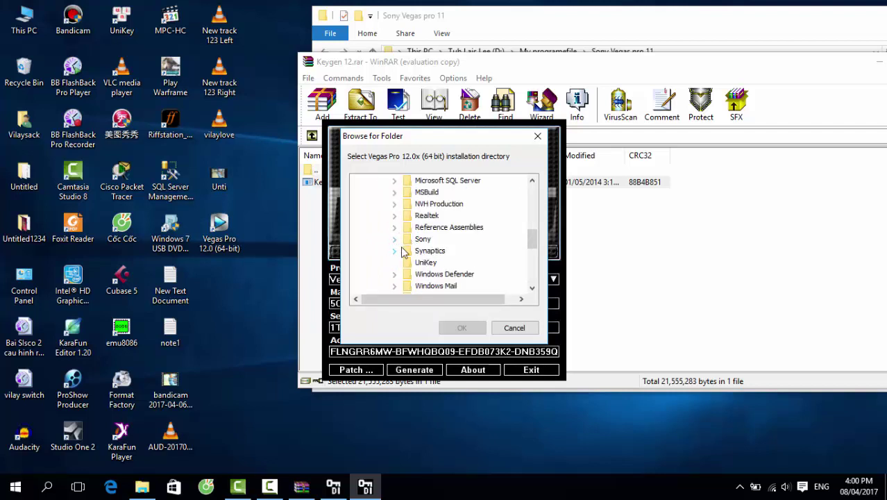
{"action": "left_click", "coordinate": [395, 239]}
{"action": "left_click", "coordinate": [453, 251]}
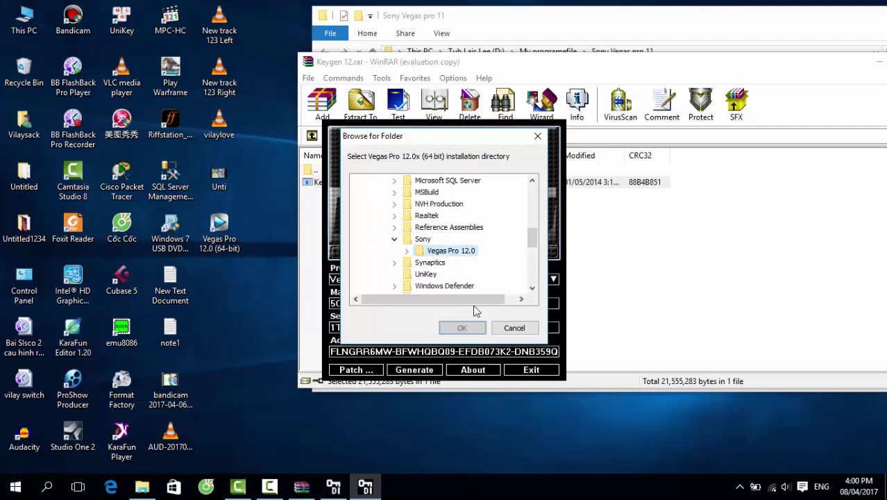
{"action": "left_click", "coordinate": [470, 329]}
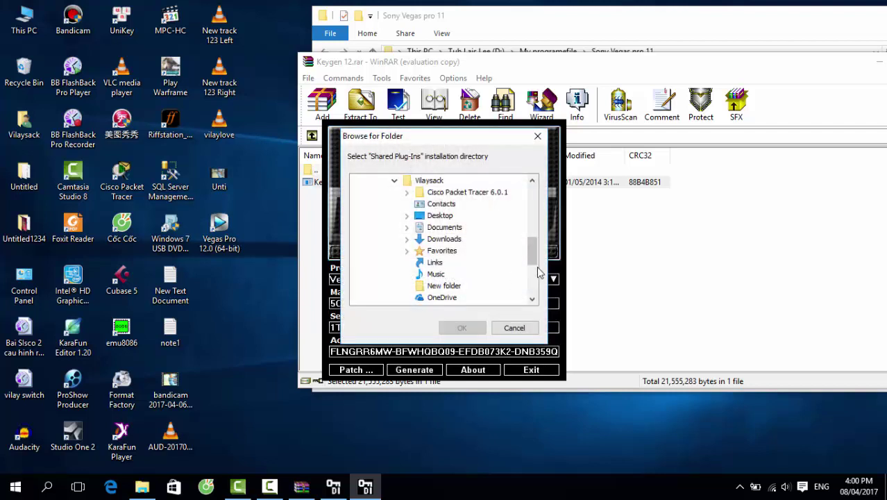
- Set the Shared Plug-Ins directory to Program Files\Sony\Vegas Pro 12.0 to finish the patch, and dismiss the message
{"action": "left_click_drag", "start_coordinate": [535, 265], "coordinate": [533, 244]}
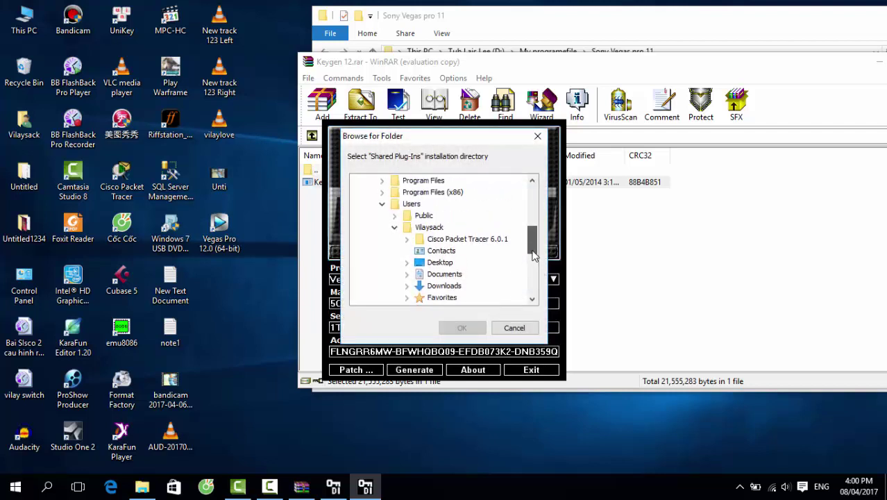
{"action": "scroll", "coordinate": [497, 234], "scroll_direction": "up", "scroll_amount": 1}
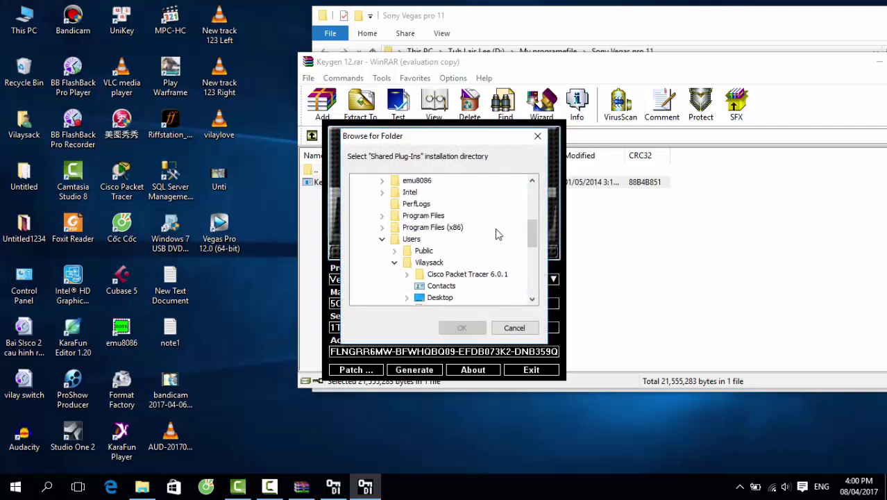
{"action": "left_click", "coordinate": [384, 216]}
{"action": "scroll", "coordinate": [465, 270], "scroll_direction": "down", "scroll_amount": 1}
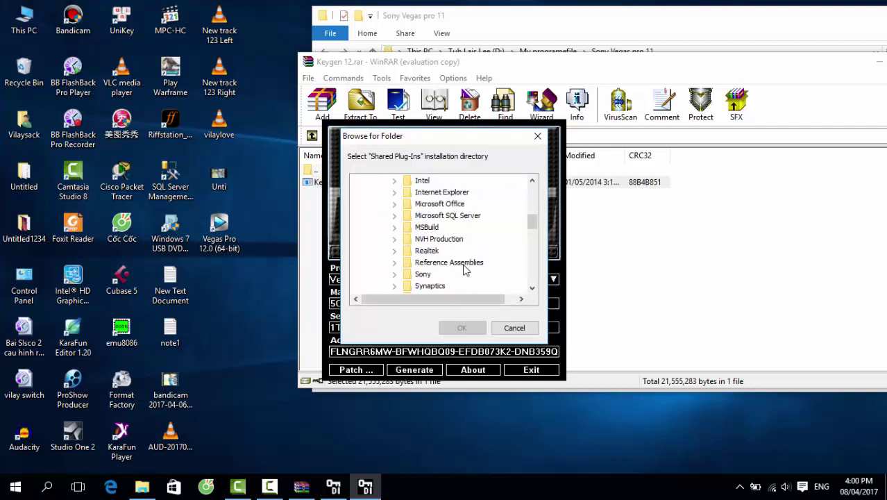
{"action": "left_click", "coordinate": [394, 274]}
{"action": "scroll", "coordinate": [485, 267], "scroll_direction": "down", "scroll_amount": 3}
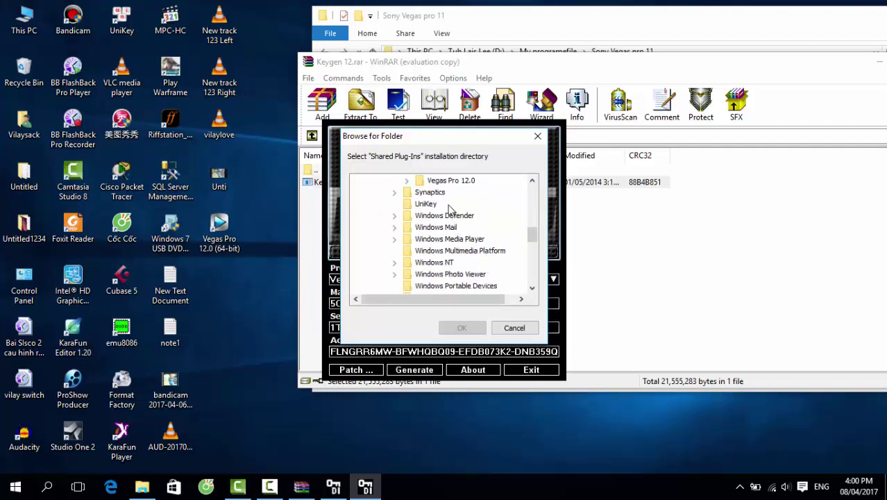
{"action": "scroll", "coordinate": [455, 207], "scroll_direction": "up", "scroll_amount": 1}
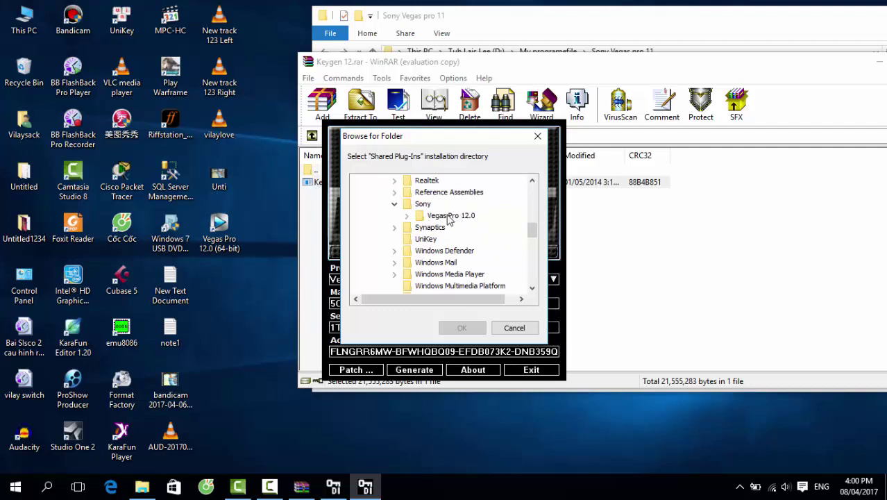
{"action": "left_click", "coordinate": [448, 215]}
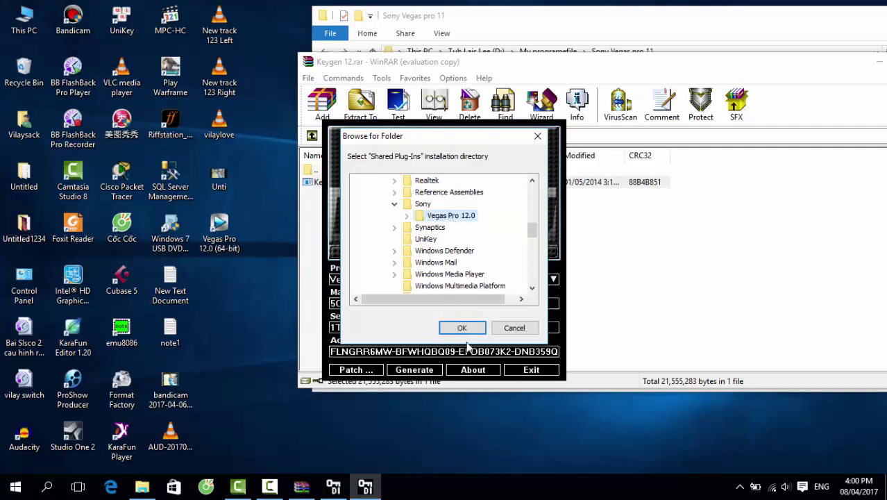
{"action": "left_click", "coordinate": [462, 328]}
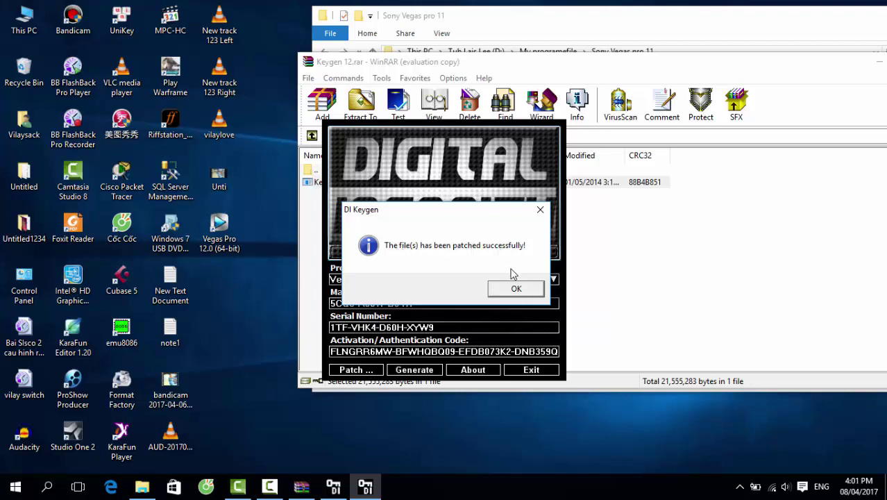
{"action": "left_click", "coordinate": [516, 290]}
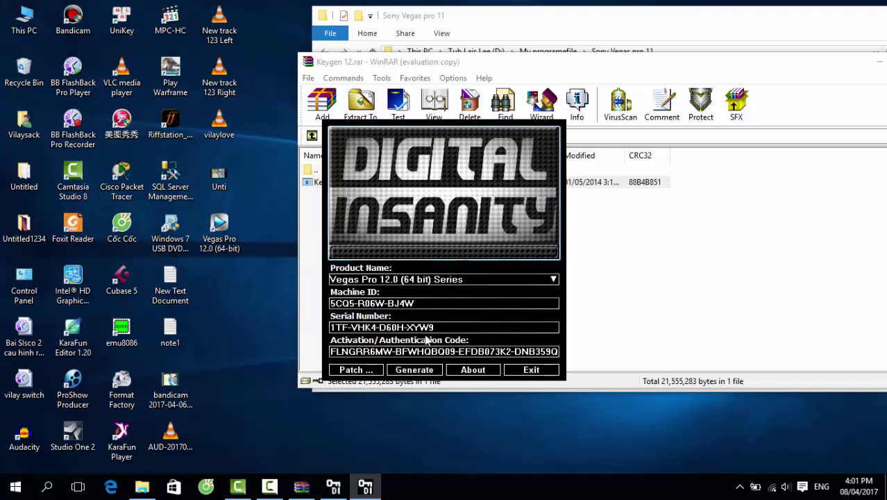
- Launch Vegas Pro 12.0, proceed to its serial number page and arrange its window beside the keygen
{"action": "double_click", "coordinate": [227, 241]}
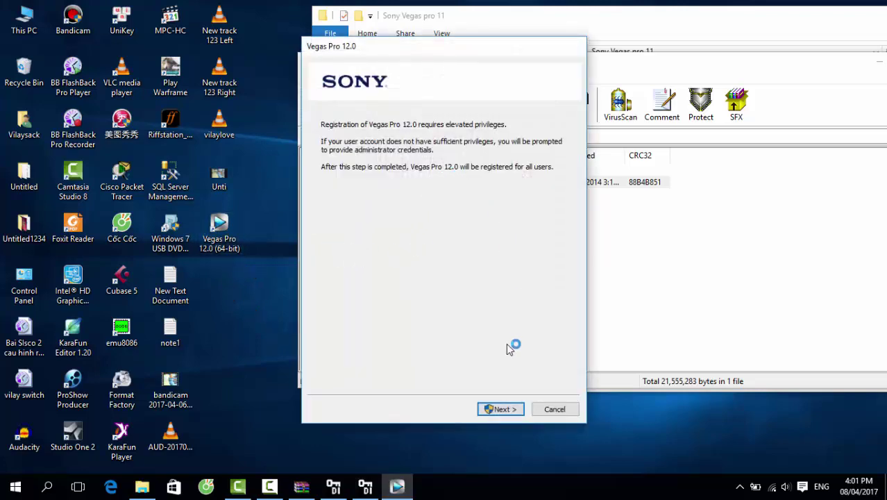
{"action": "left_click", "coordinate": [503, 409]}
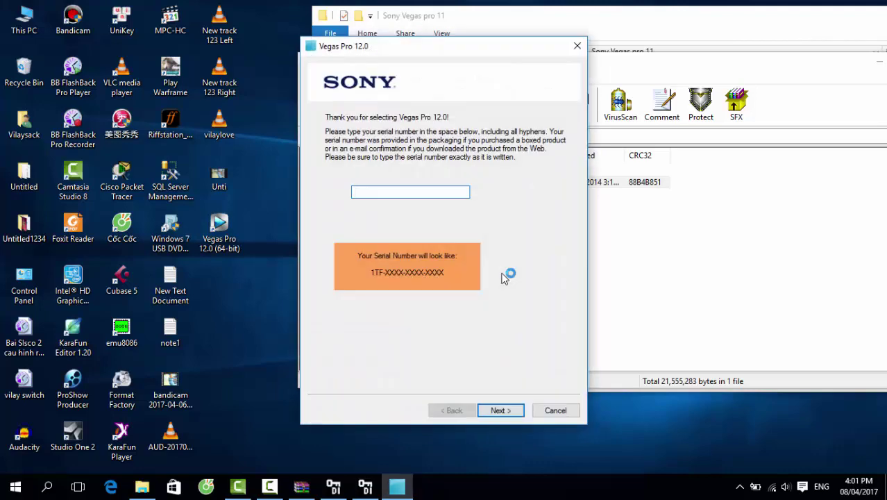
{"action": "left_click_drag", "start_coordinate": [475, 46], "coordinate": [201, 35]}
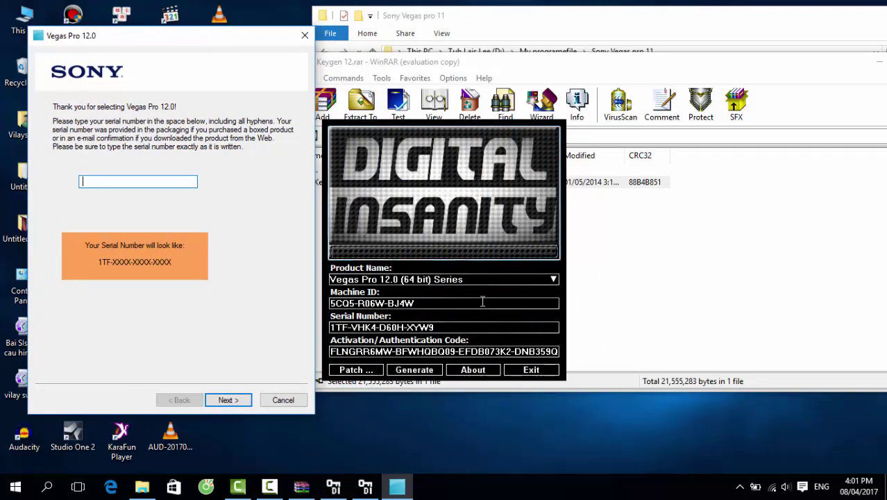
{"action": "left_click_drag", "start_coordinate": [413, 133], "coordinate": [489, 97]}
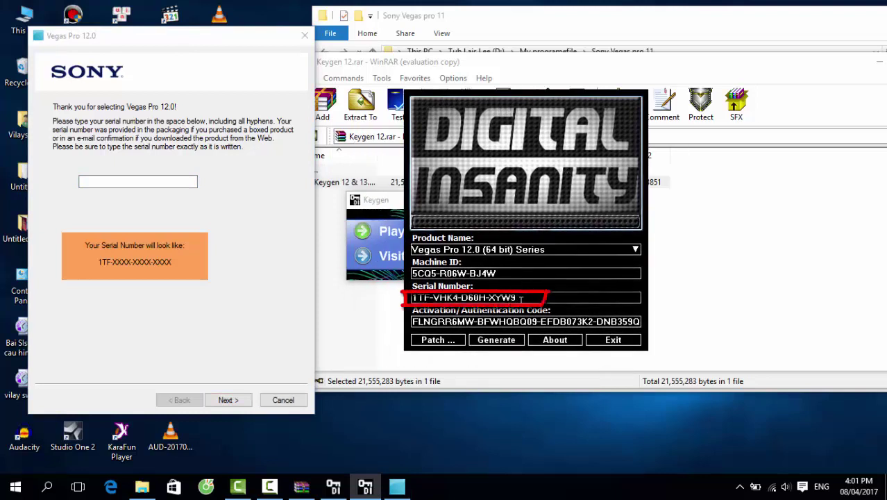
- Copy the generated serial number from the keygen into the Vegas Pro serial number field and continue
{"action": "left_click_drag", "start_coordinate": [515, 297], "coordinate": [415, 298]}
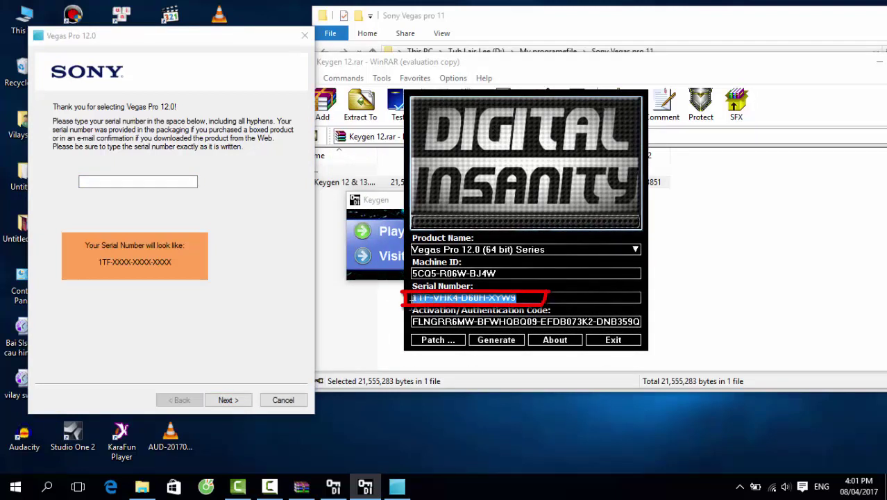
{"action": "right_click", "coordinate": [488, 300]}
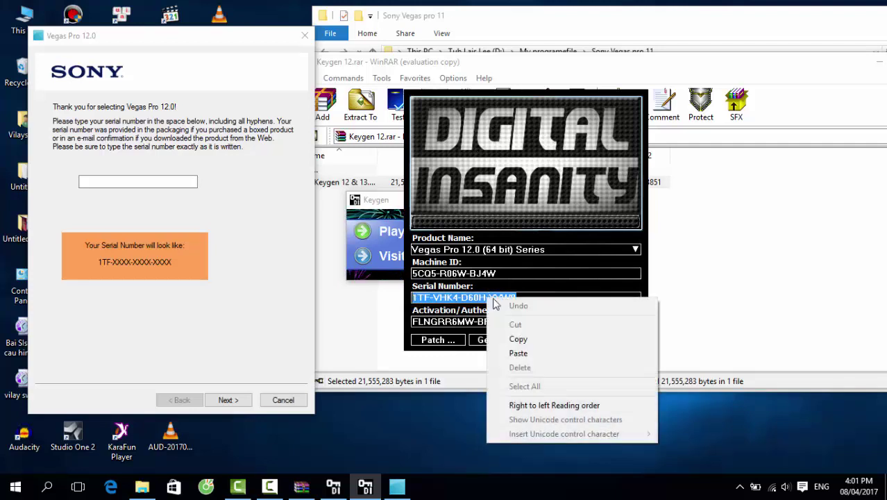
{"action": "left_click", "coordinate": [518, 338]}
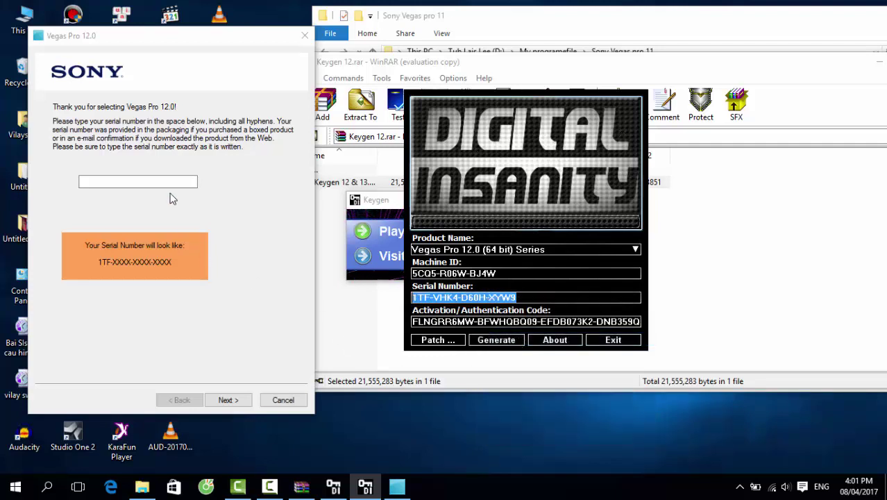
{"action": "left_click", "coordinate": [168, 183]}
{"action": "right_click", "coordinate": [168, 184]}
{"action": "left_click", "coordinate": [225, 239]}
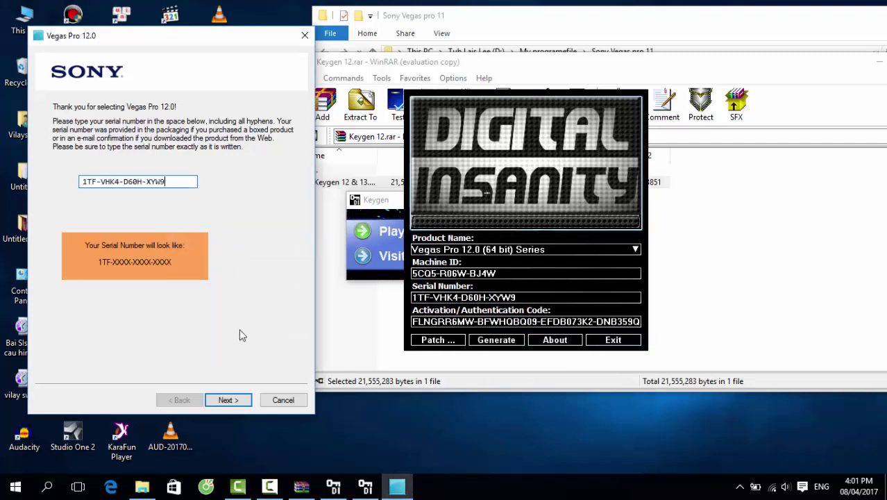
{"action": "left_click", "coordinate": [248, 399]}
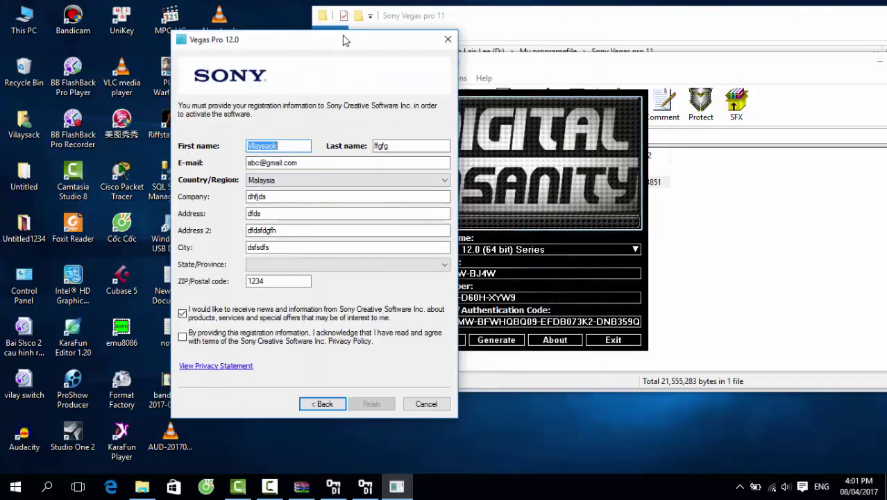
- Replace the first name in the registration form and set State/Province to Federated States Of Micronesia
{"action": "left_click_drag", "start_coordinate": [346, 35], "coordinate": [213, 35]}
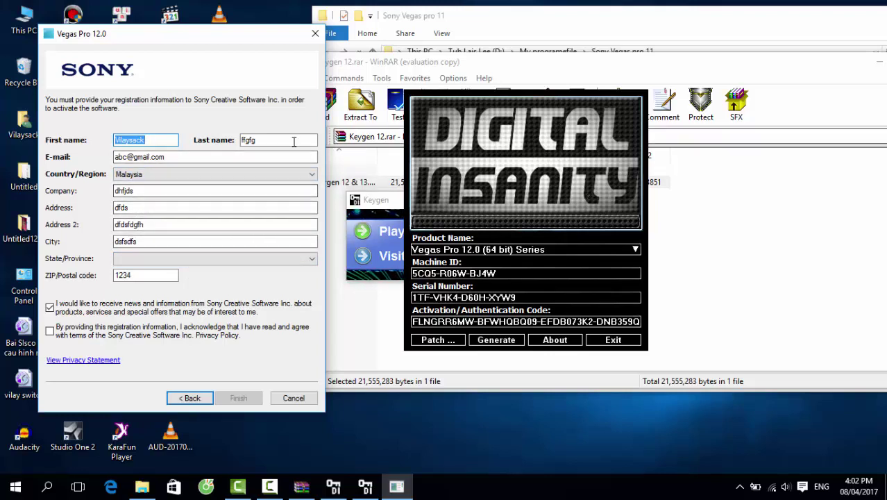
{"action": "left_click", "coordinate": [149, 140]}
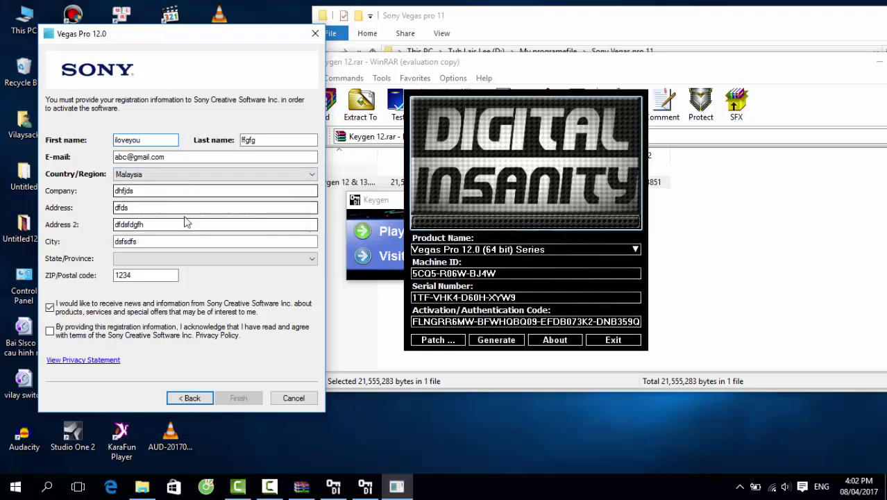
{"action": "left_click", "coordinate": [201, 262]}
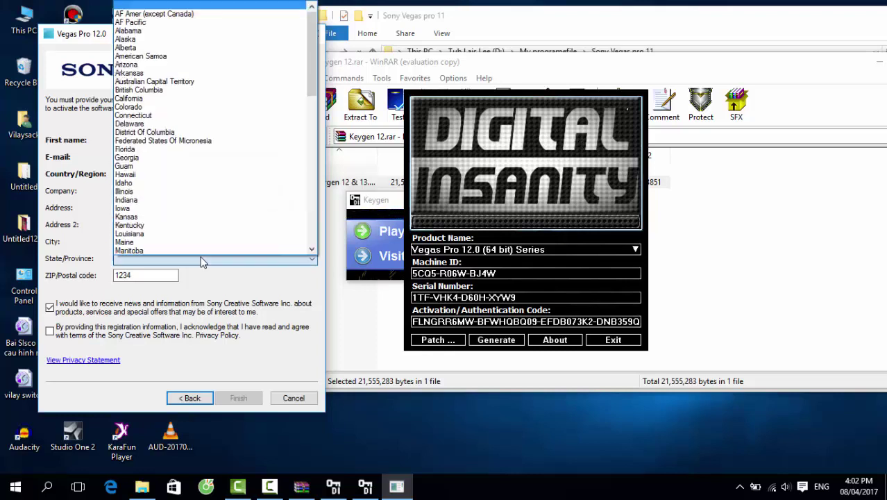
{"action": "left_click", "coordinate": [187, 142]}
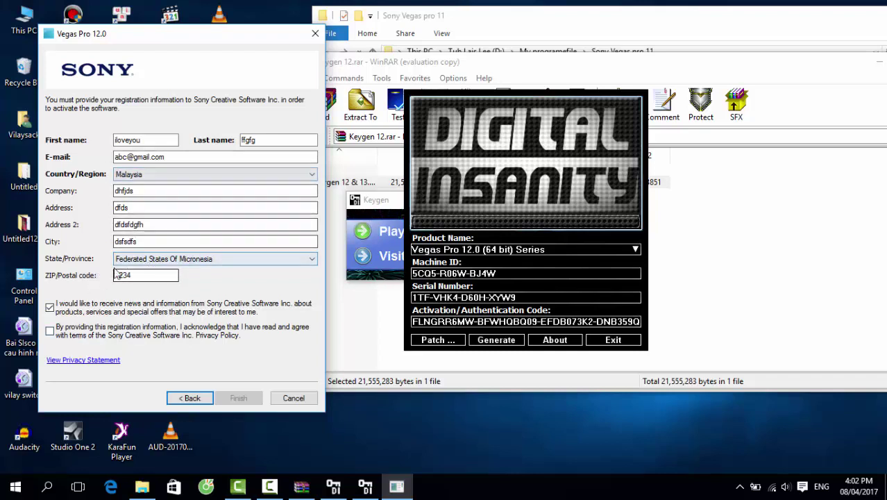
- Keep the Sony news option enabled, acknowledge the Privacy Policy terms and submit the registration form
{"action": "left_click", "coordinate": [50, 308]}
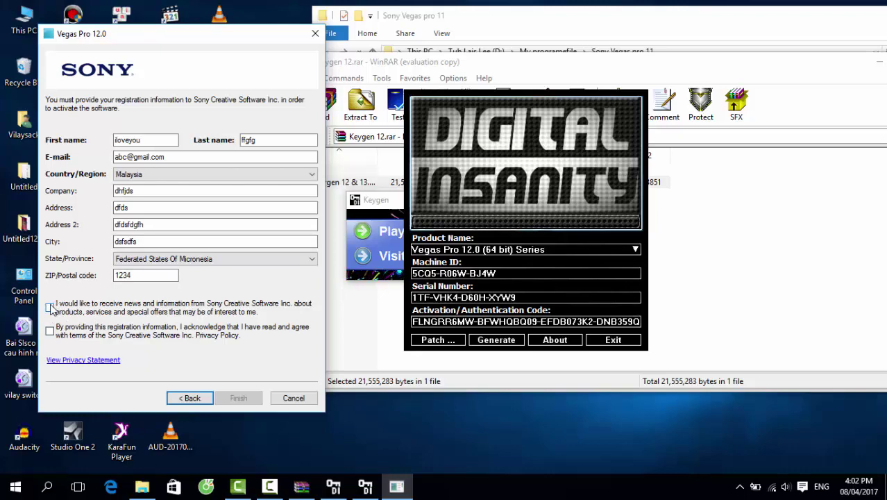
{"action": "left_click", "coordinate": [50, 307]}
{"action": "left_click", "coordinate": [50, 331]}
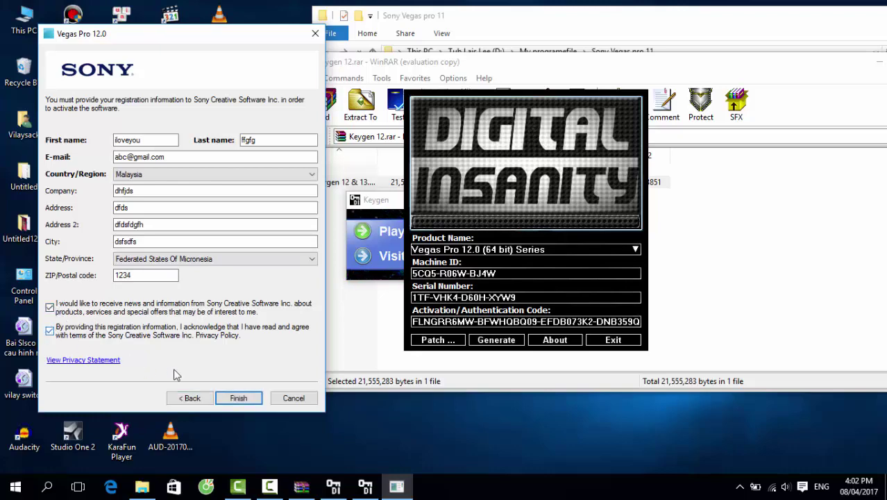
{"action": "left_click", "coordinate": [238, 399]}
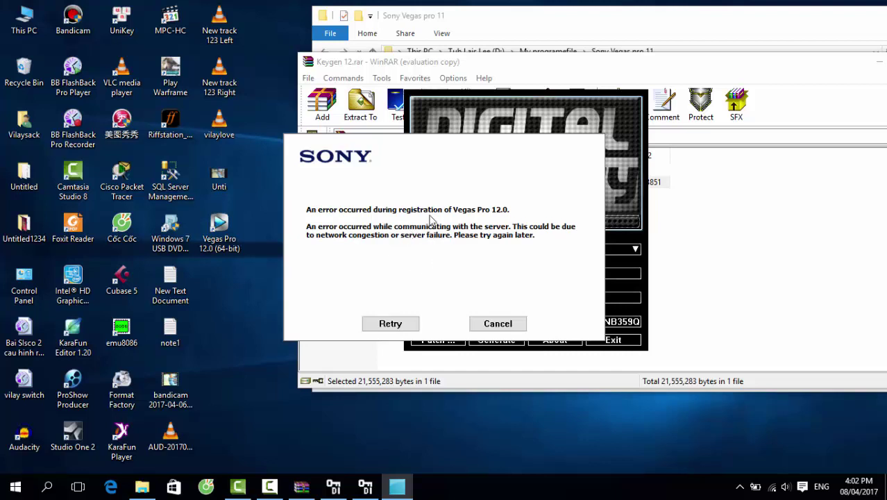
- Retry the online registration, and cancel it to use the alternative registration method
{"action": "left_click", "coordinate": [391, 324]}
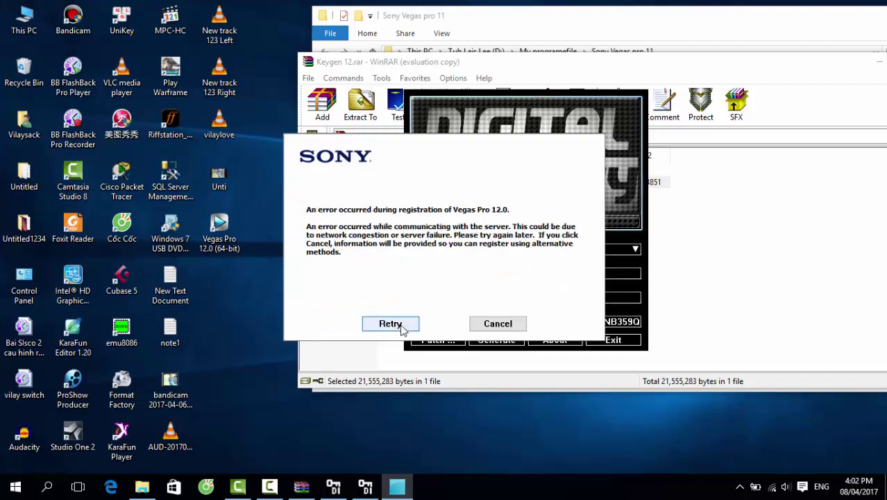
{"action": "left_click", "coordinate": [391, 324]}
{"action": "left_click", "coordinate": [491, 327]}
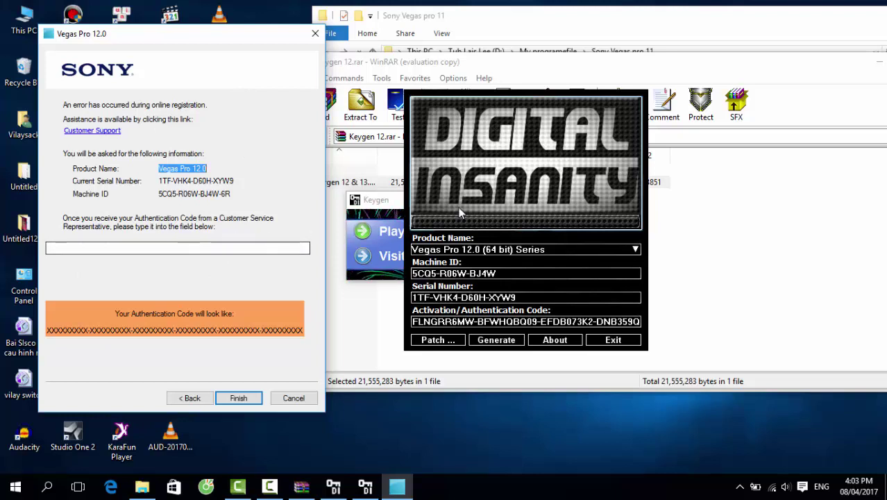
- Copy the activation/authentication code from the keygen into the Vegas Pro authentication code field and finish the registration
{"action": "left_click", "coordinate": [419, 321]}
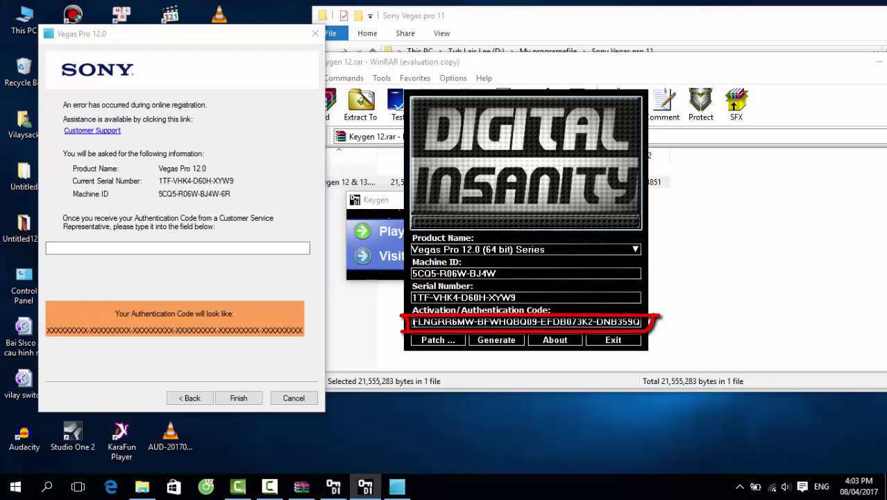
{"action": "left_click_drag", "start_coordinate": [413, 321], "coordinate": [645, 321]}
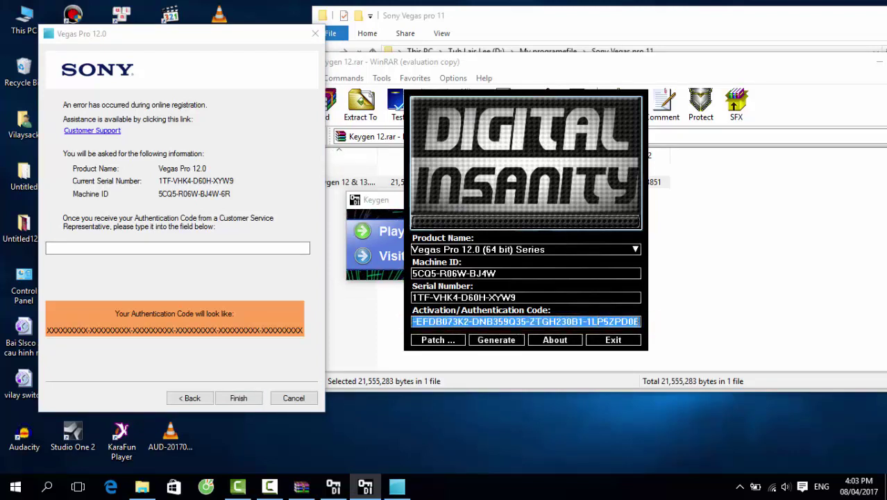
{"action": "right_click", "coordinate": [586, 328]}
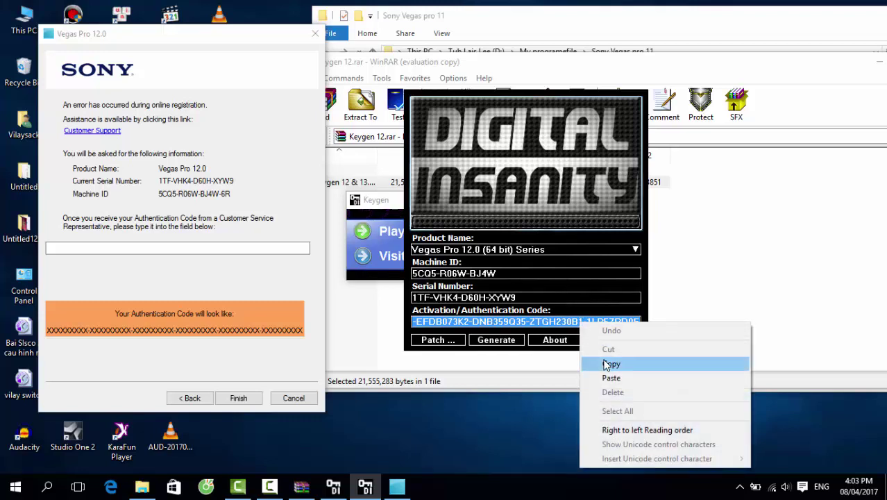
{"action": "left_click", "coordinate": [611, 363]}
{"action": "left_click", "coordinate": [146, 248]}
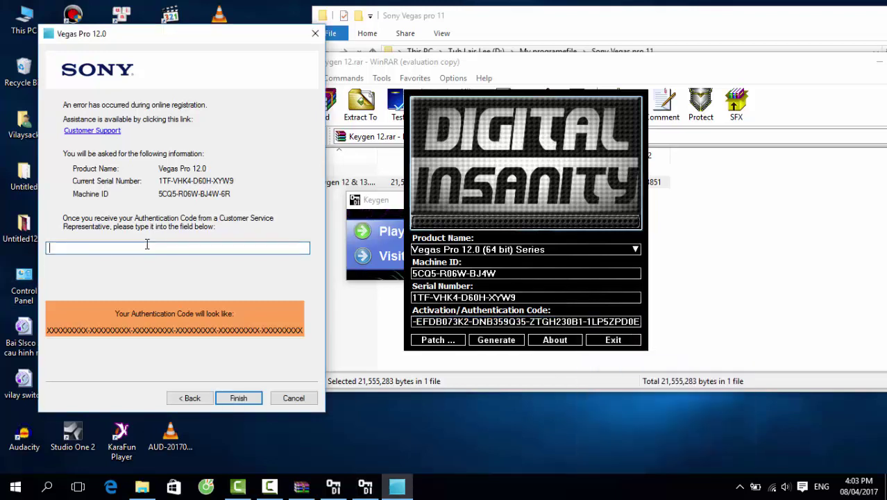
{"action": "right_click", "coordinate": [146, 248]}
{"action": "left_click", "coordinate": [184, 300]}
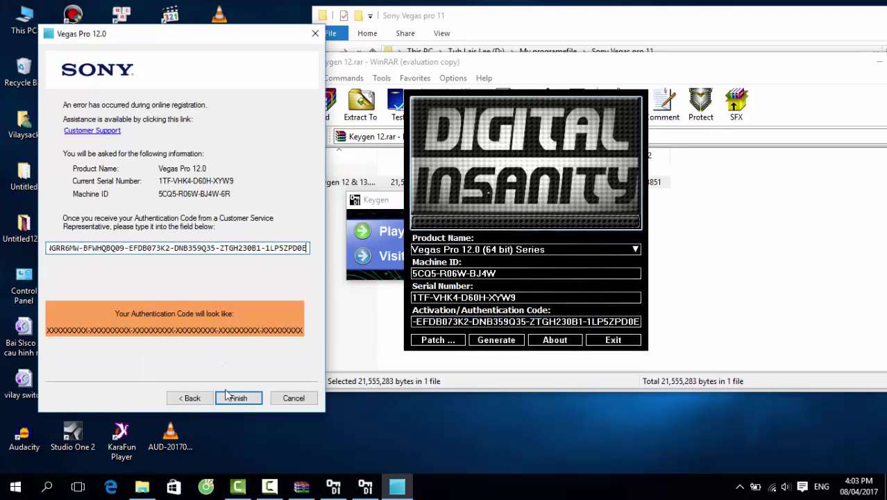
{"action": "left_click", "coordinate": [236, 398]}
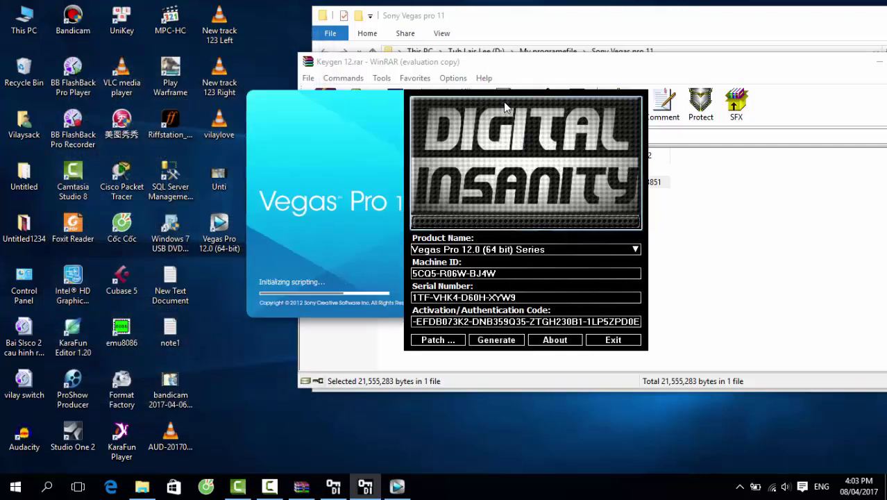
- Move the keygen window clear of the Vegas Pro splash screen while the program loads
{"action": "left_click_drag", "start_coordinate": [506, 101], "coordinate": [118, 78]}
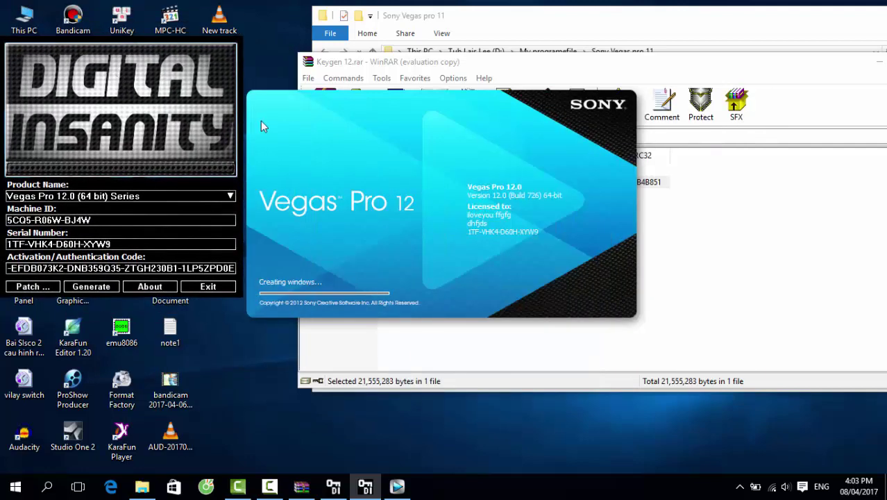
{"action": "left_click_drag", "start_coordinate": [208, 118], "coordinate": [775, 157]}
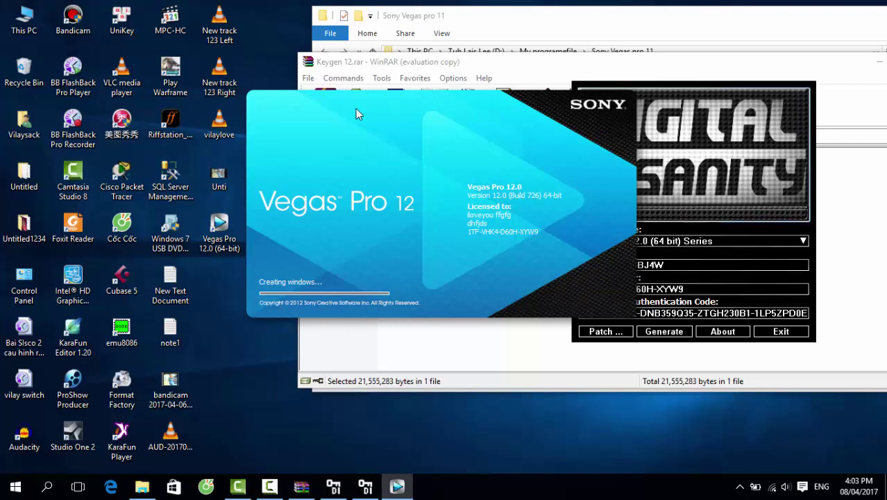
{"action": "left_click", "coordinate": [690, 116]}
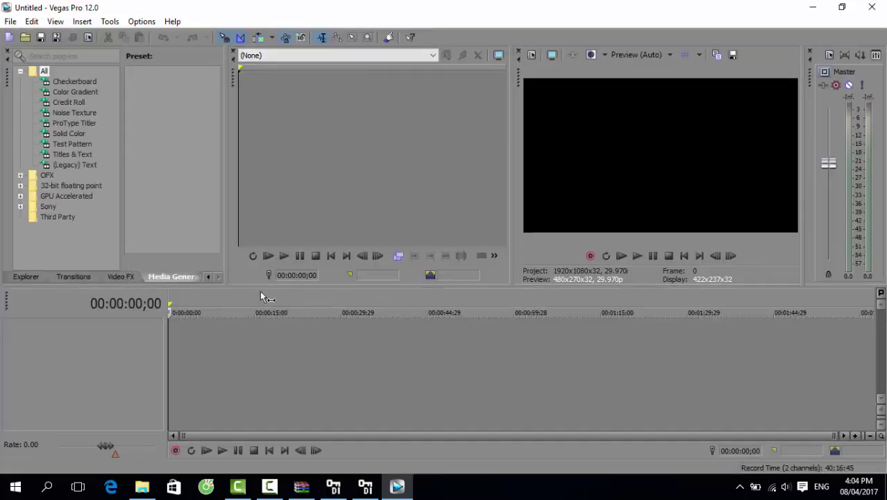
{"action": "left_click", "coordinate": [11, 21]}
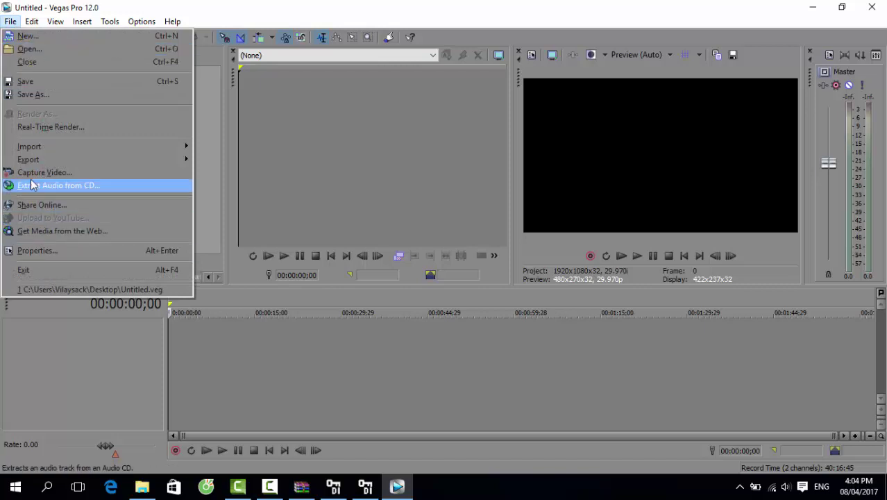
{"action": "key", "text": "Escape"}
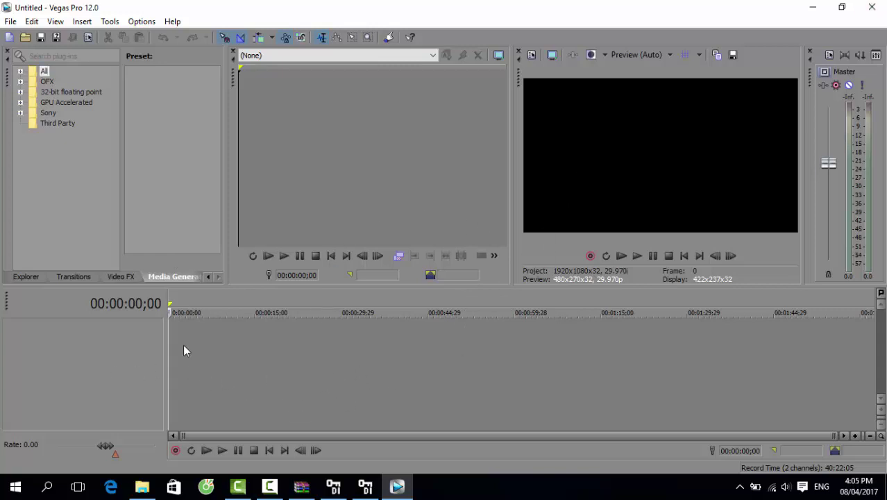
- Close Vegas Pro and both keygen windows
{"action": "left_click", "coordinate": [877, 6]}
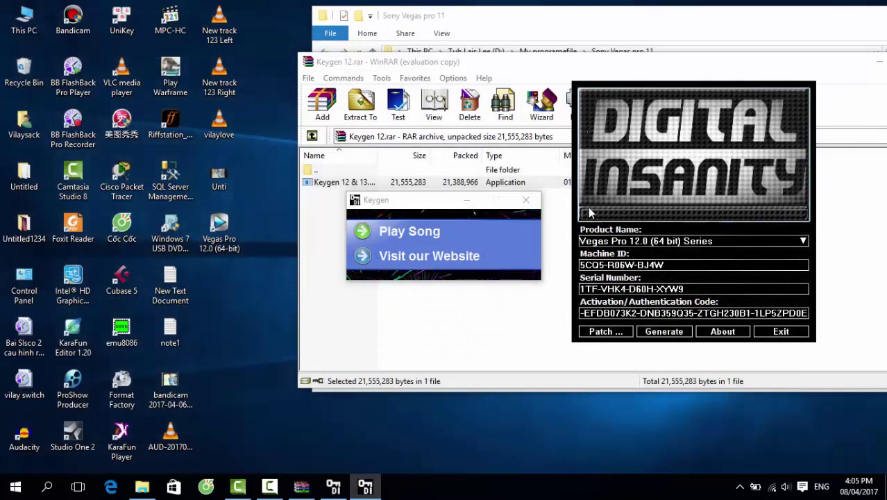
{"action": "left_click", "coordinate": [528, 201]}
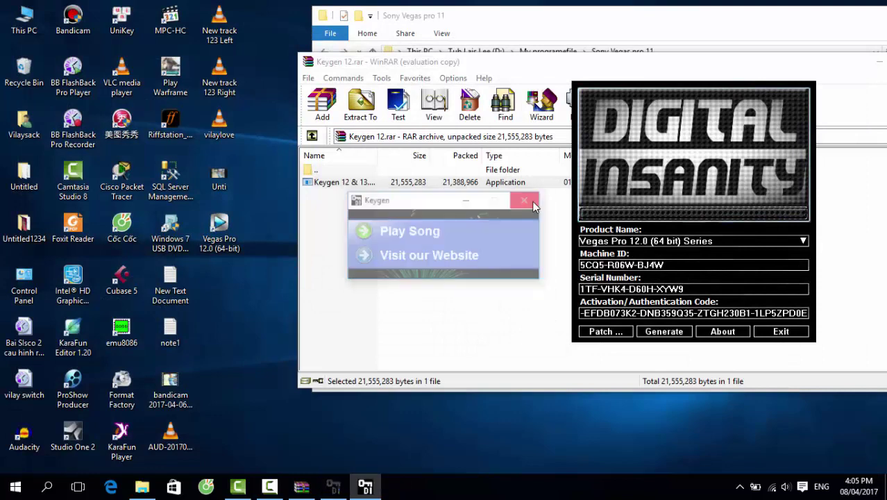
{"action": "right_click", "coordinate": [332, 490]}
{"action": "left_click", "coordinate": [357, 460]}
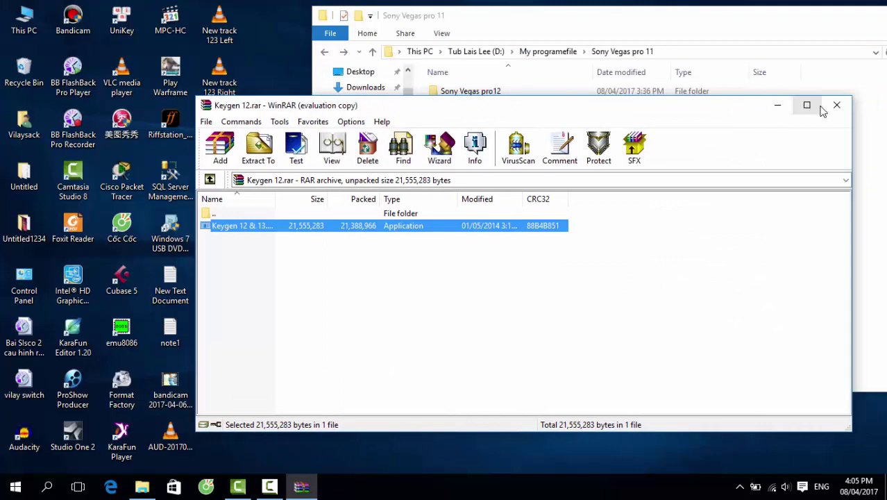
- Close the Keygen 12.rar archive and the Sony Vegas pro 11 folder window, and refresh the desktop
{"action": "left_click", "coordinate": [836, 105]}
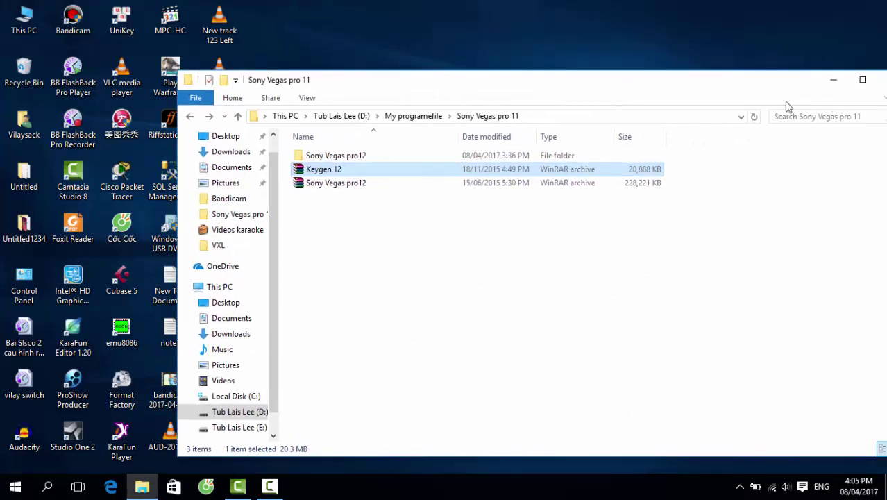
{"action": "left_click_drag", "start_coordinate": [577, 88], "coordinate": [341, 103]}
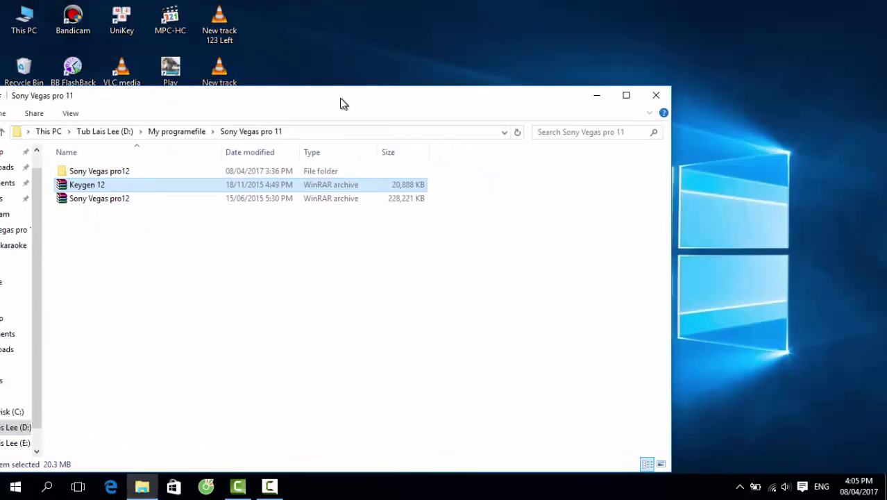
{"action": "left_click", "coordinate": [653, 93]}
{"action": "right_click", "coordinate": [337, 118]}
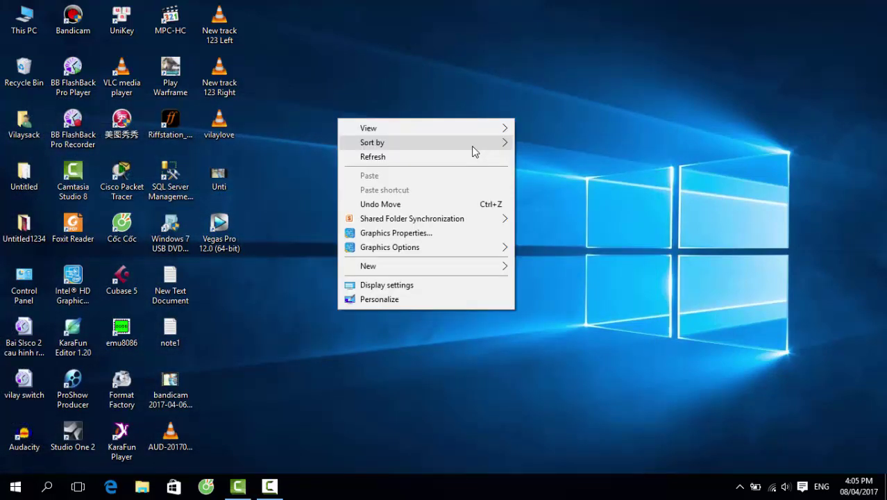
{"action": "left_click", "coordinate": [476, 153]}
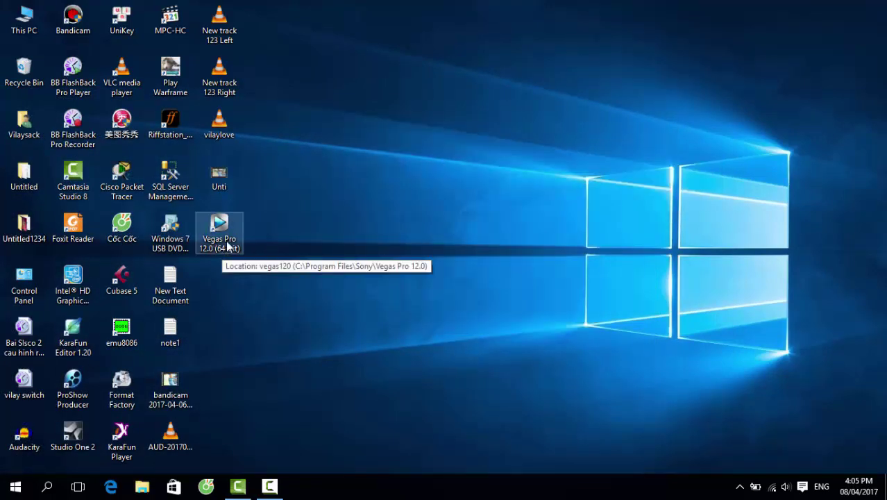